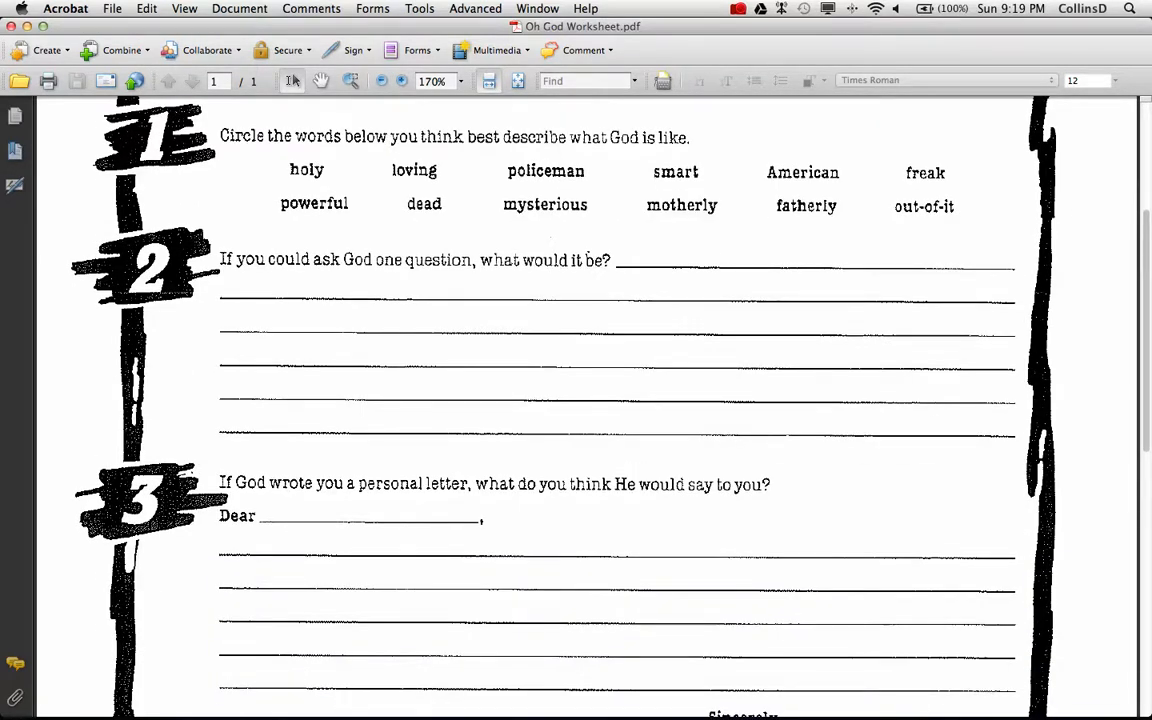
Step: Look through the worksheet's questions, quit the program, and reopen Oh God Worksheet.pdf from the desktop with Adobe Acrobat Pro
scroll(576, 400, "down", 6)
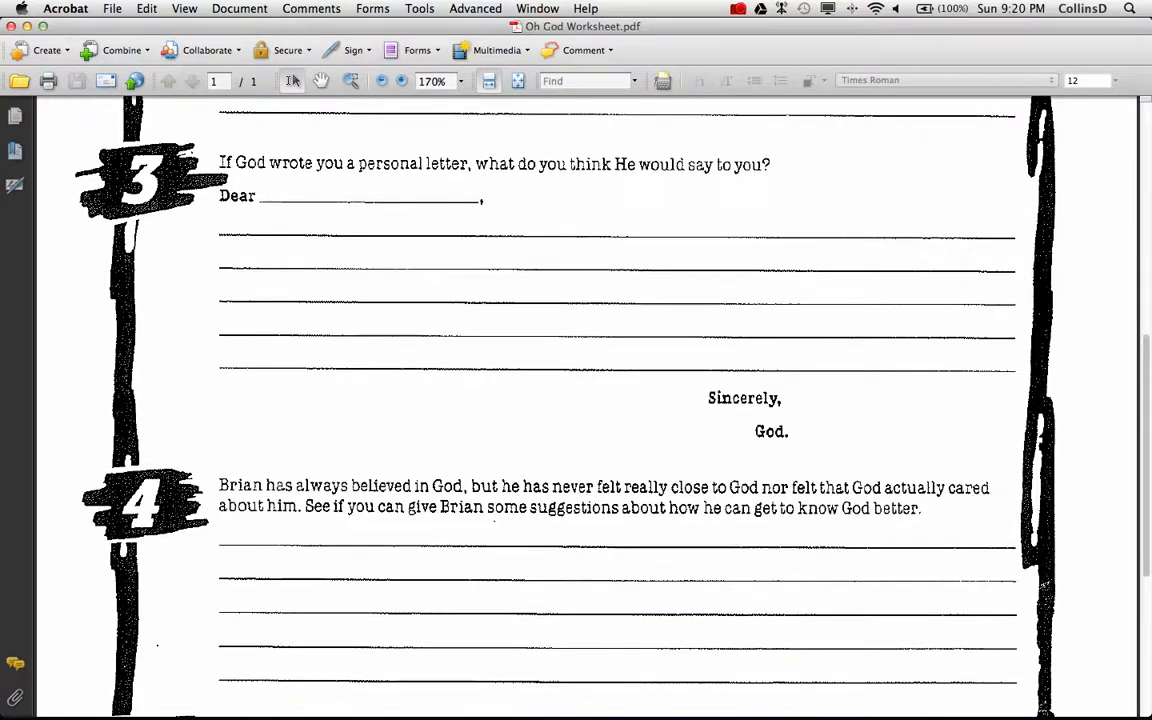
scroll(576, 400, "up", 1)
scroll(576, 400, "up", 9)
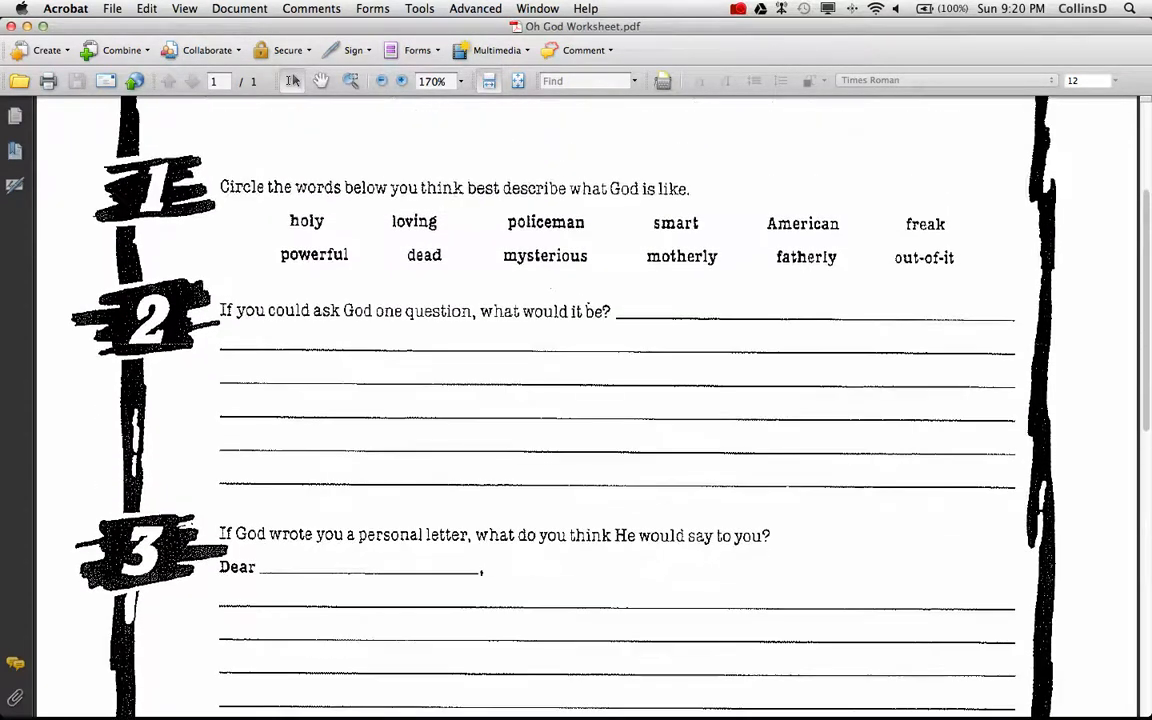
scroll(576, 400, "up", 2)
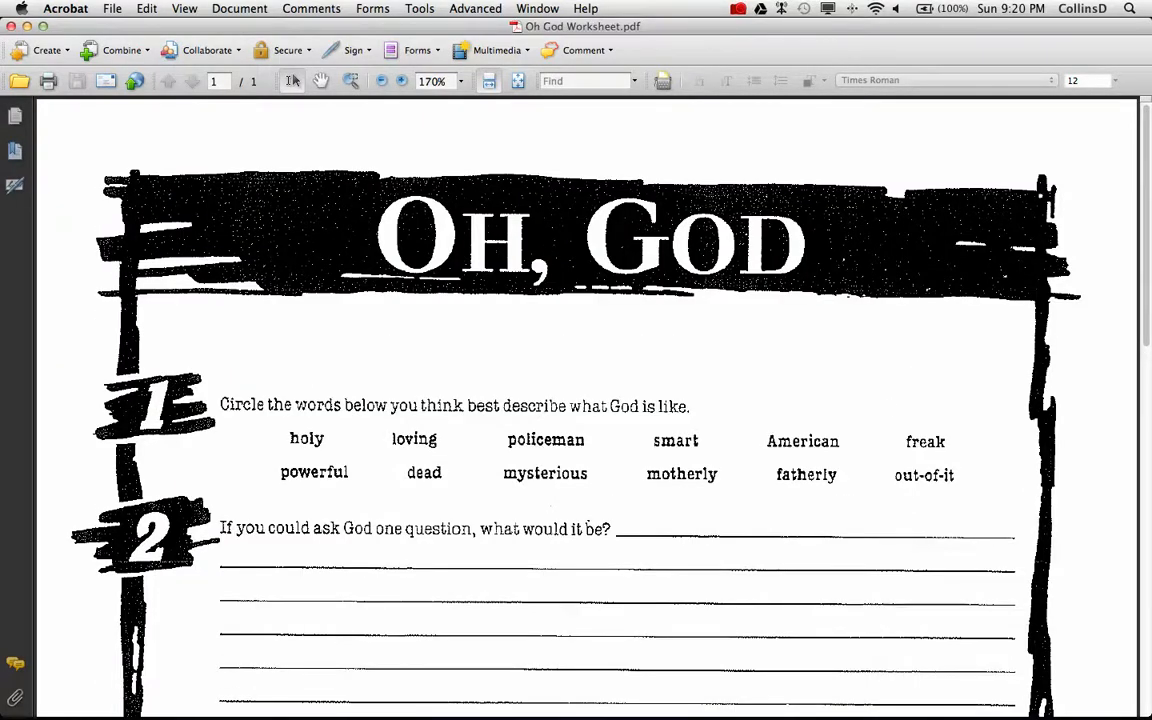
key("super+q")
right_click(1105, 240)
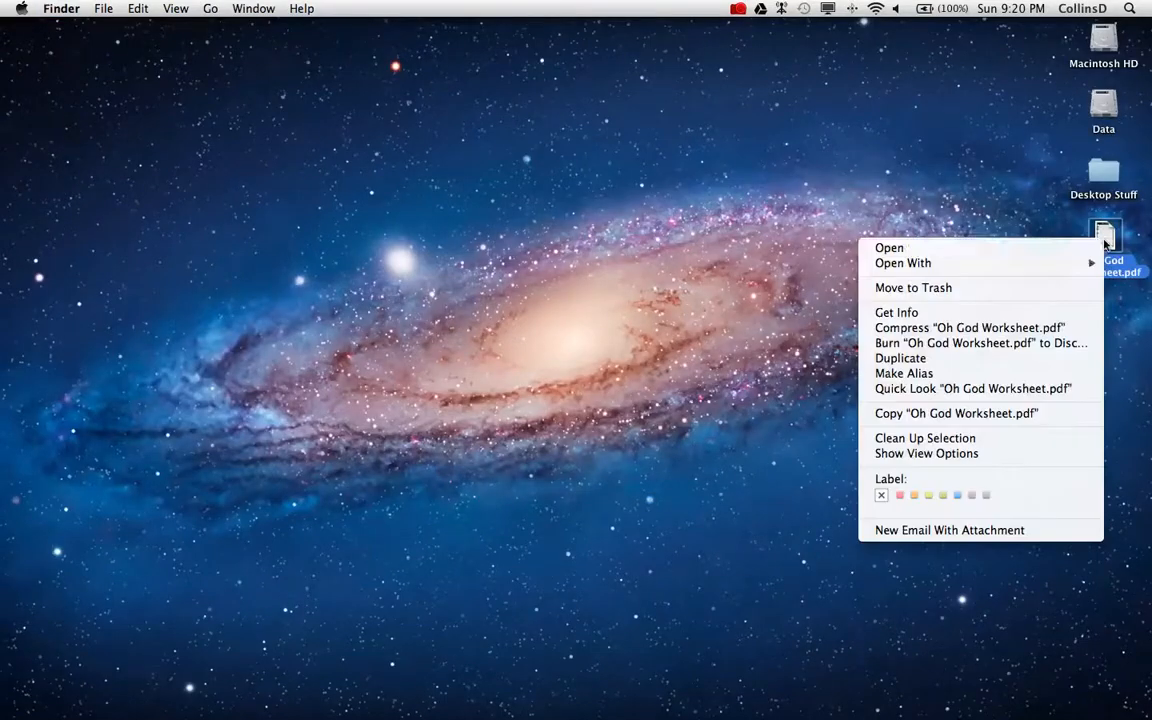
mouse_move(1080, 267)
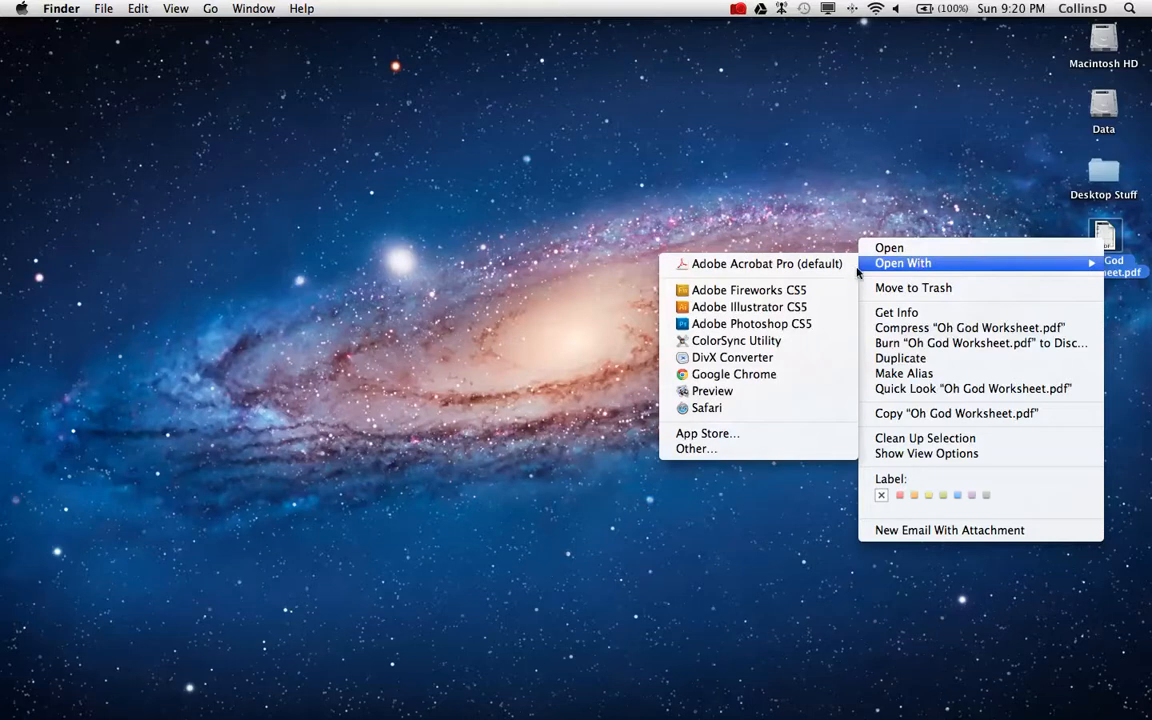
left_click(796, 268)
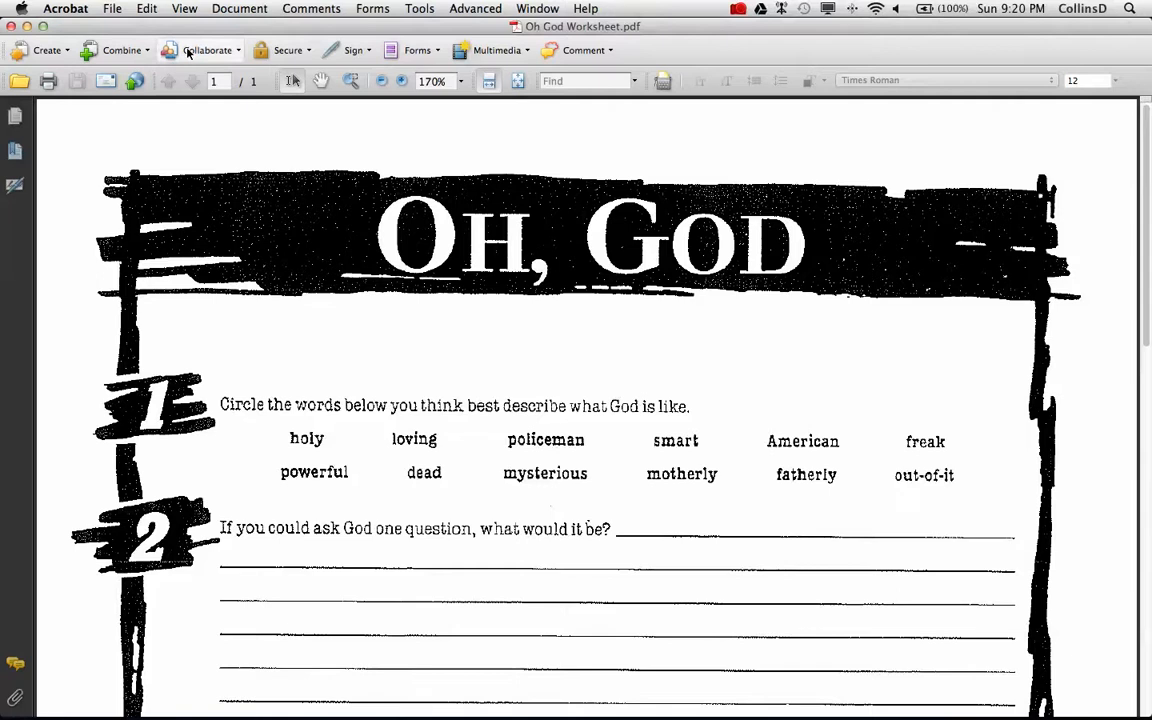
left_click(112, 8)
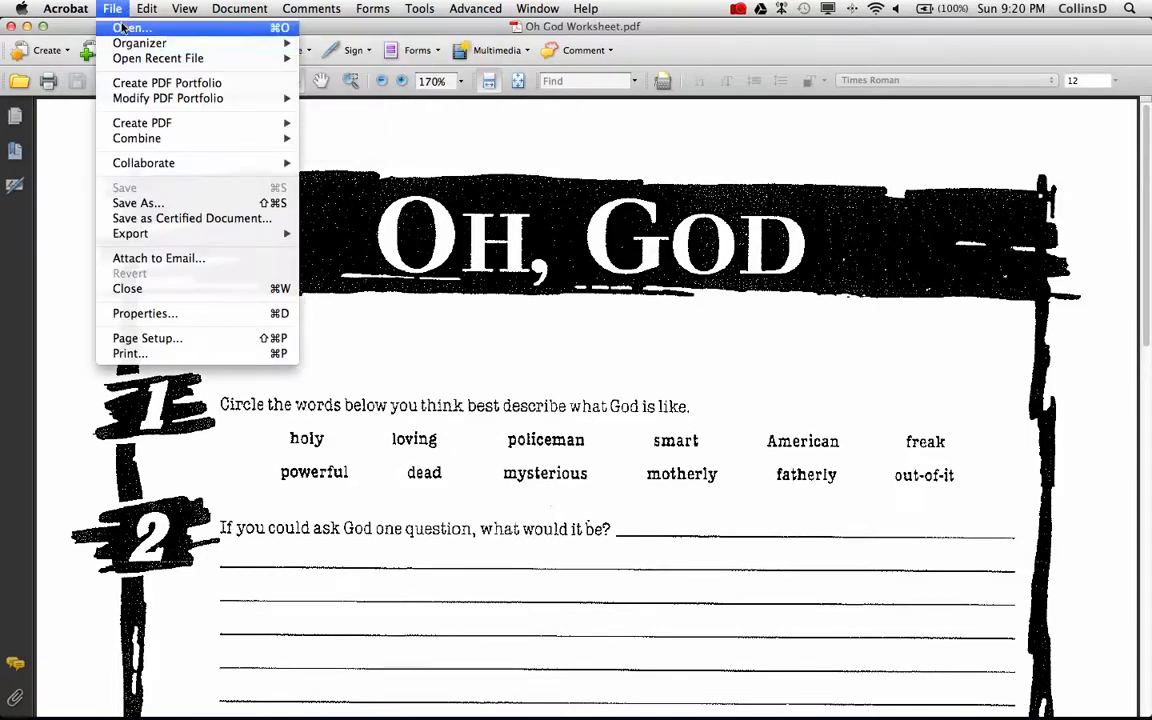
left_click(108, 6)
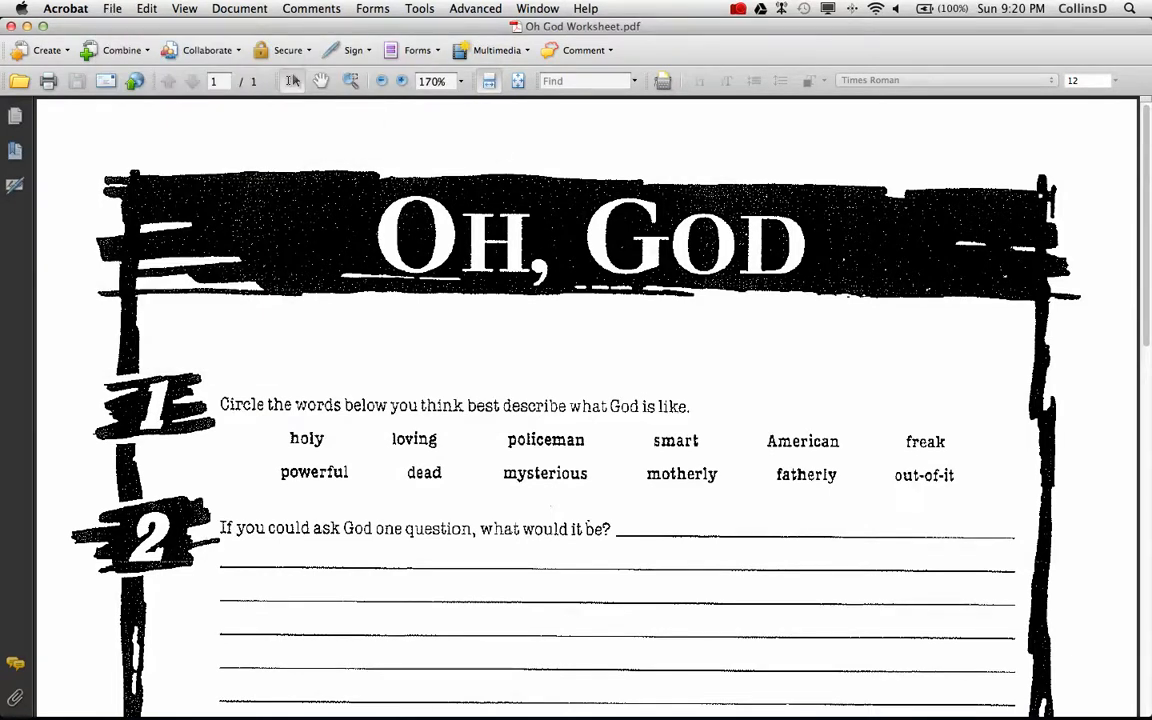
Step: Run the form wizard on the current document to detect its fields and dismiss the form editing welcome message
left_click(356, 6)
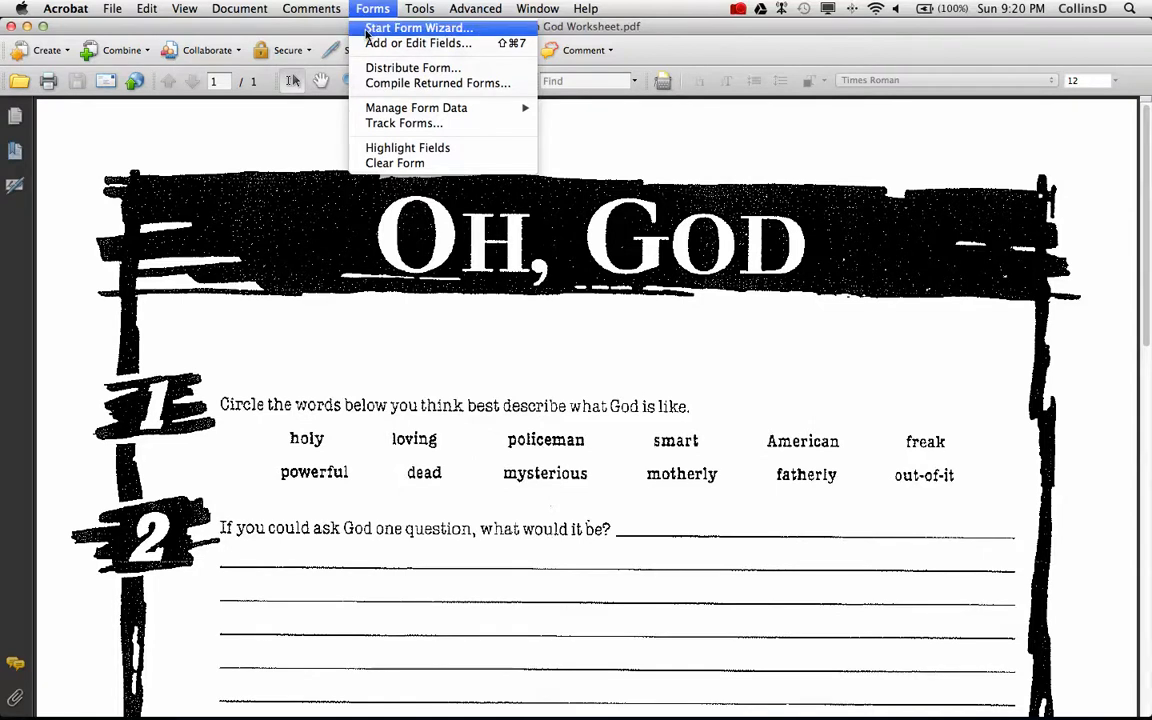
left_click(368, 28)
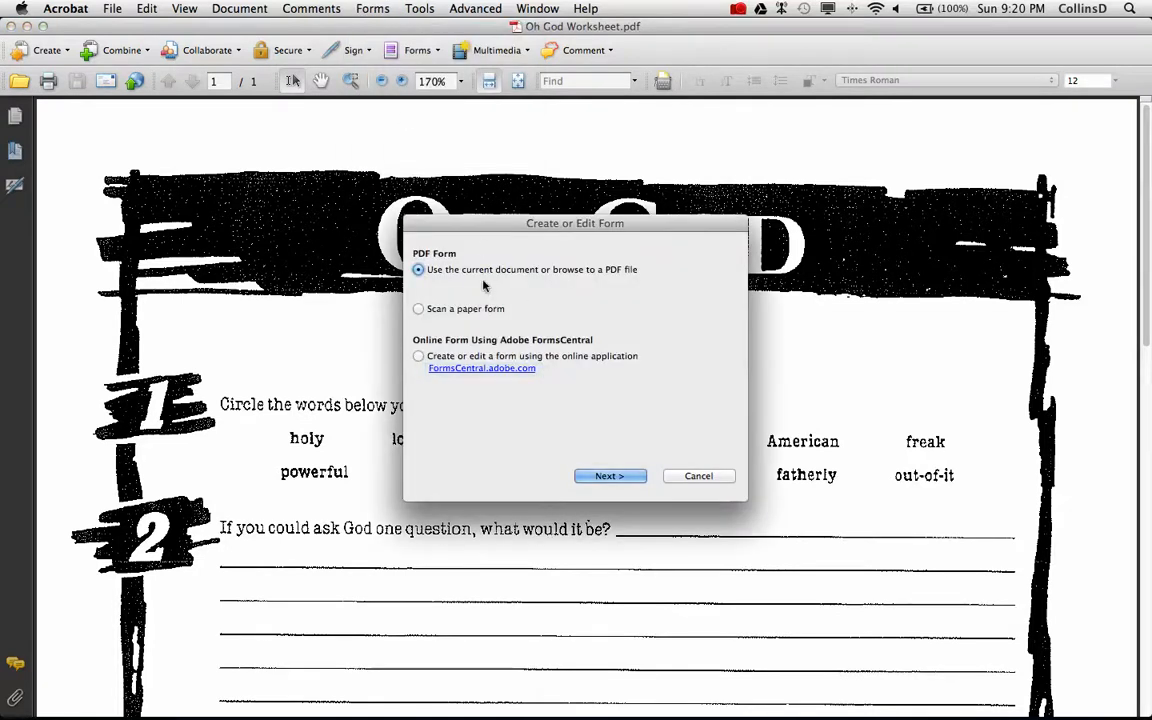
left_click(627, 479)
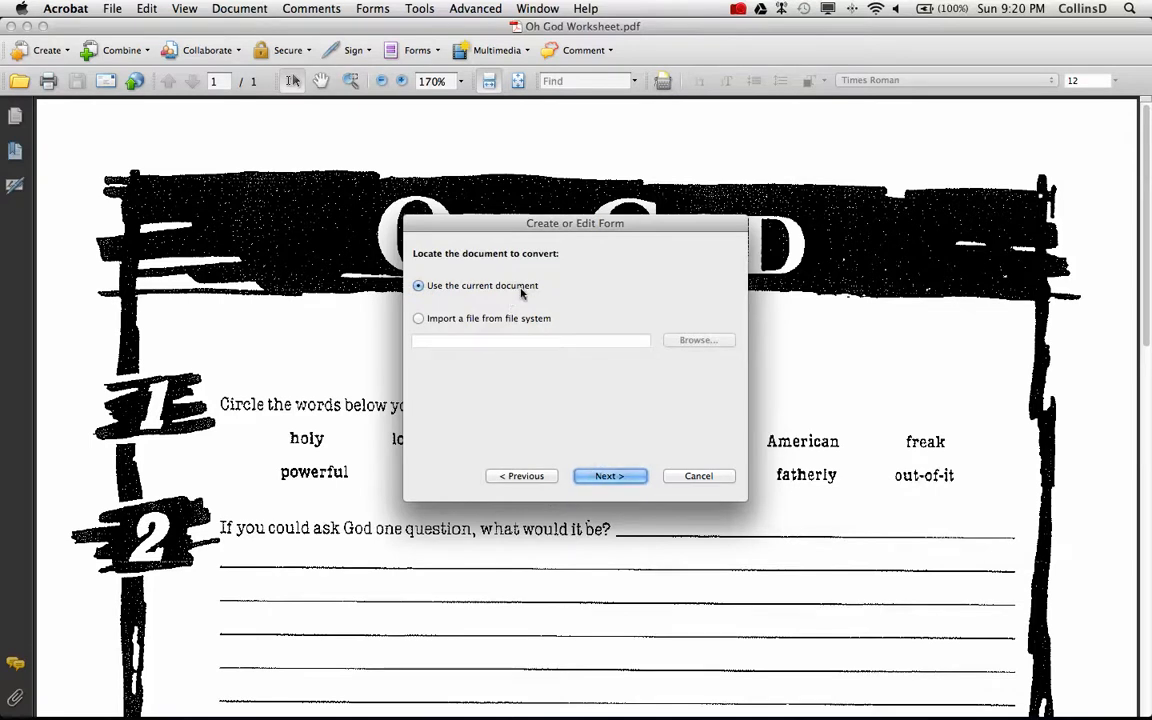
left_click(612, 477)
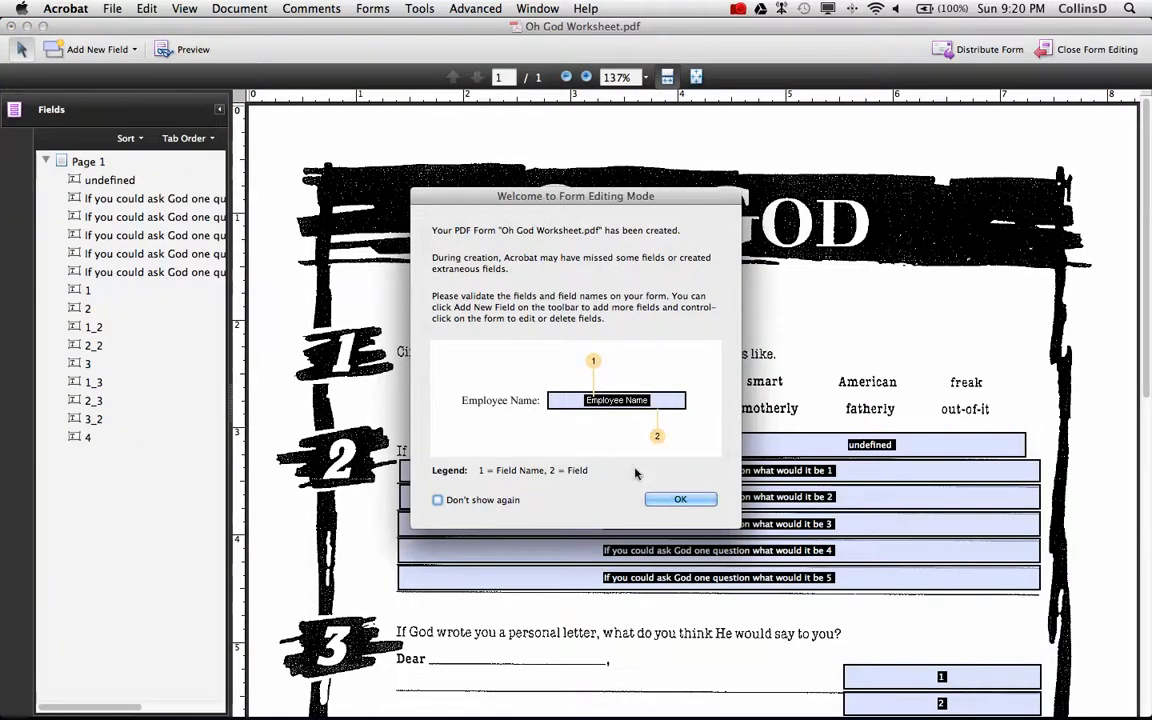
left_click(677, 501)
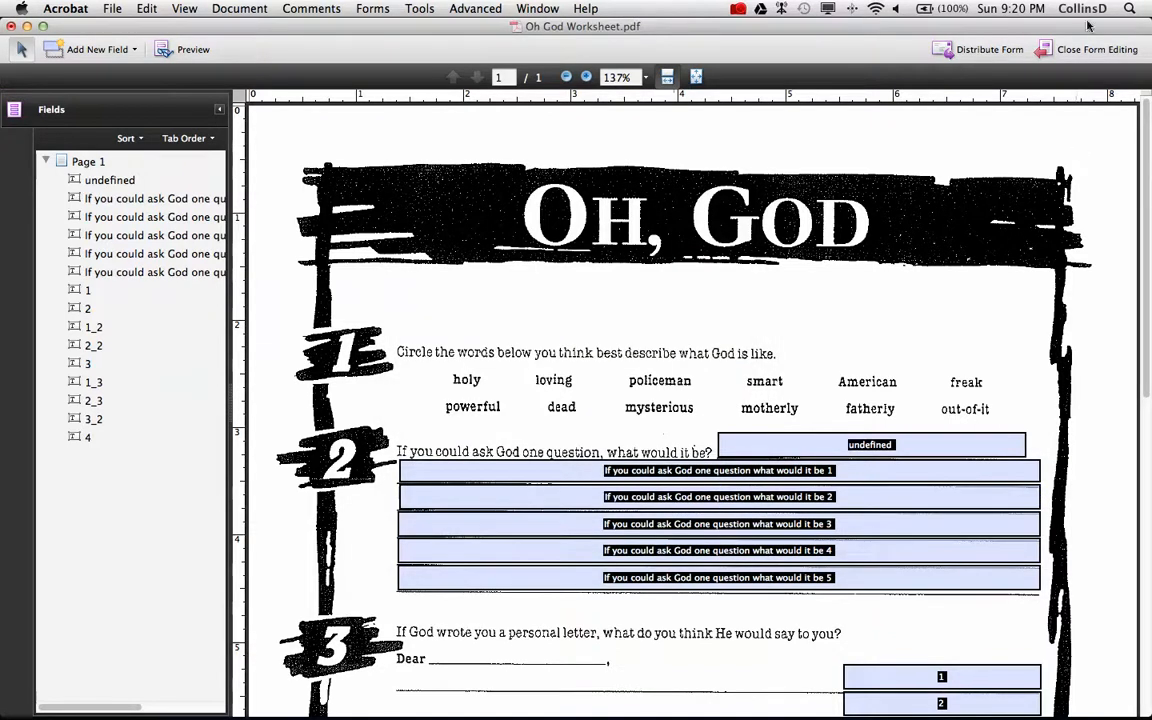
Step: Leave form editing and test the form by entering "sdsd" in the first three answer fields of question 2
left_click(1085, 52)
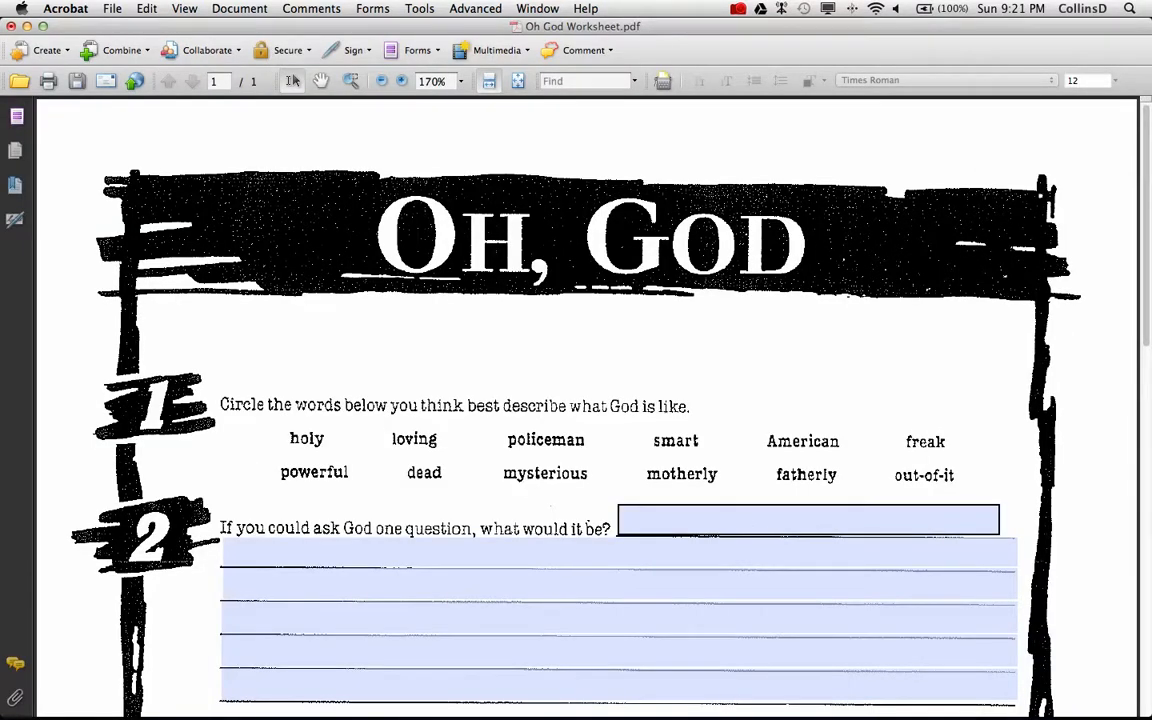
left_click(808, 520)
type("sdsd")
key("Tab")
type("sdsd")
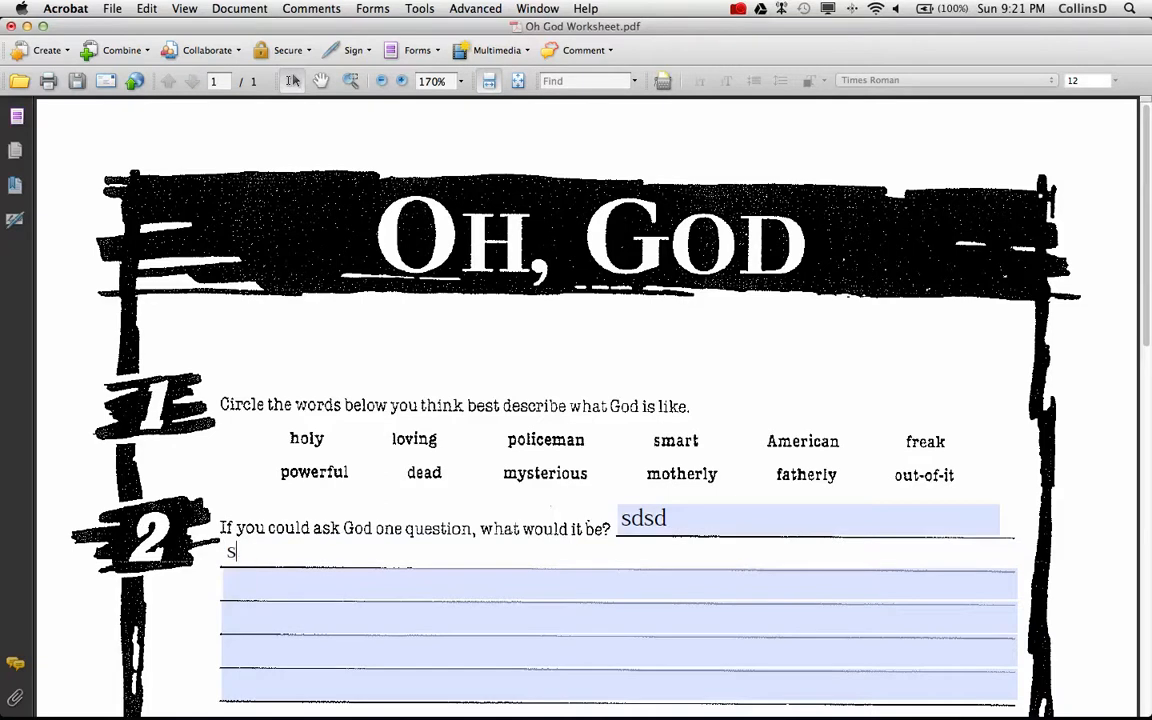
key("Tab")
type("sdsd")
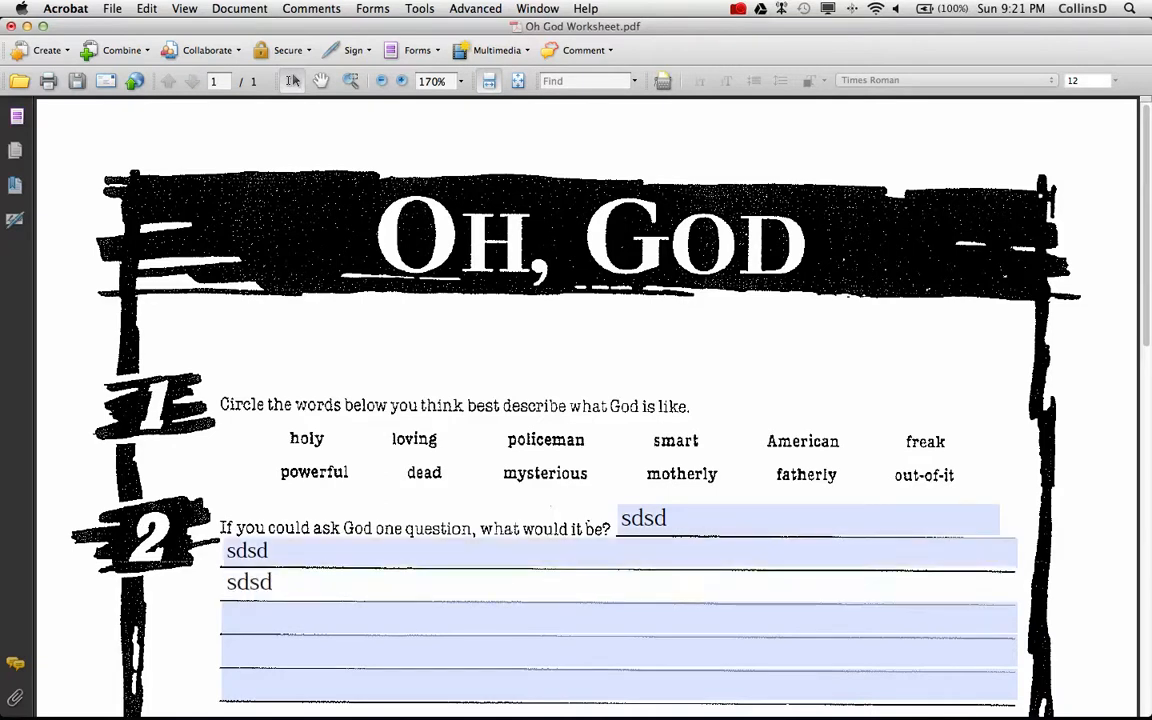
Step: Return to adding or editing form fields, saving the changed form to the desktop as "Oh God Worksheet - Edit"
left_click(374, 8)
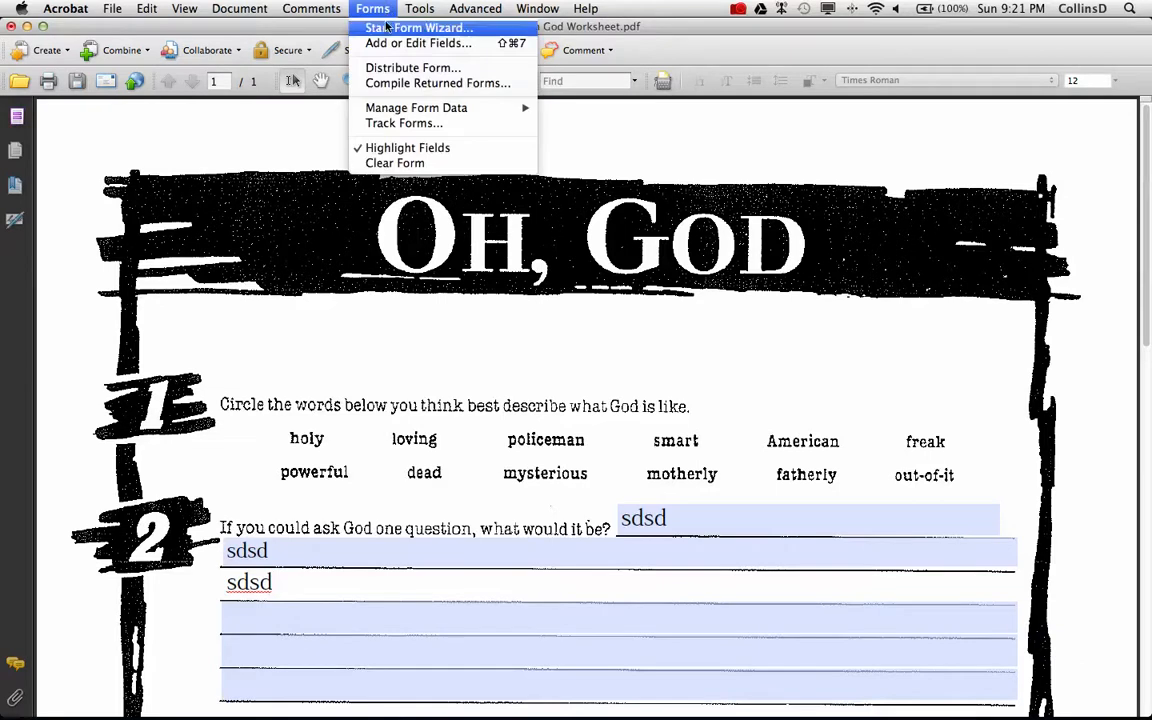
left_click(410, 43)
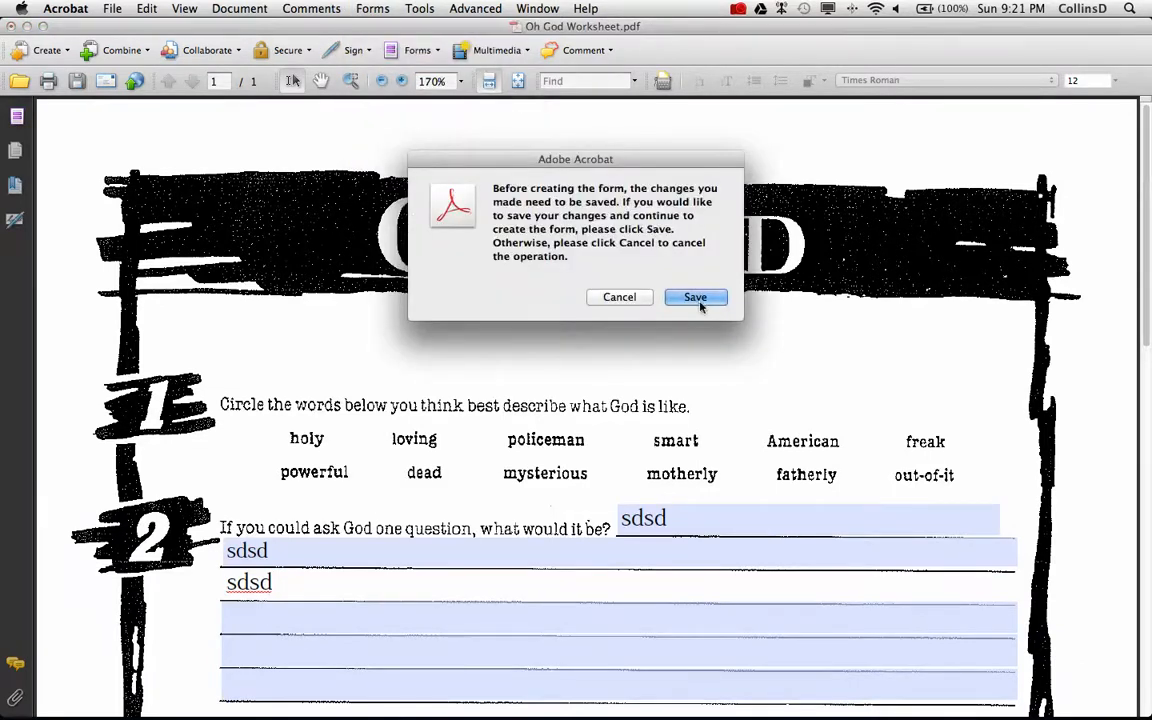
left_click(700, 302)
left_click(588, 151)
type("- Edit")
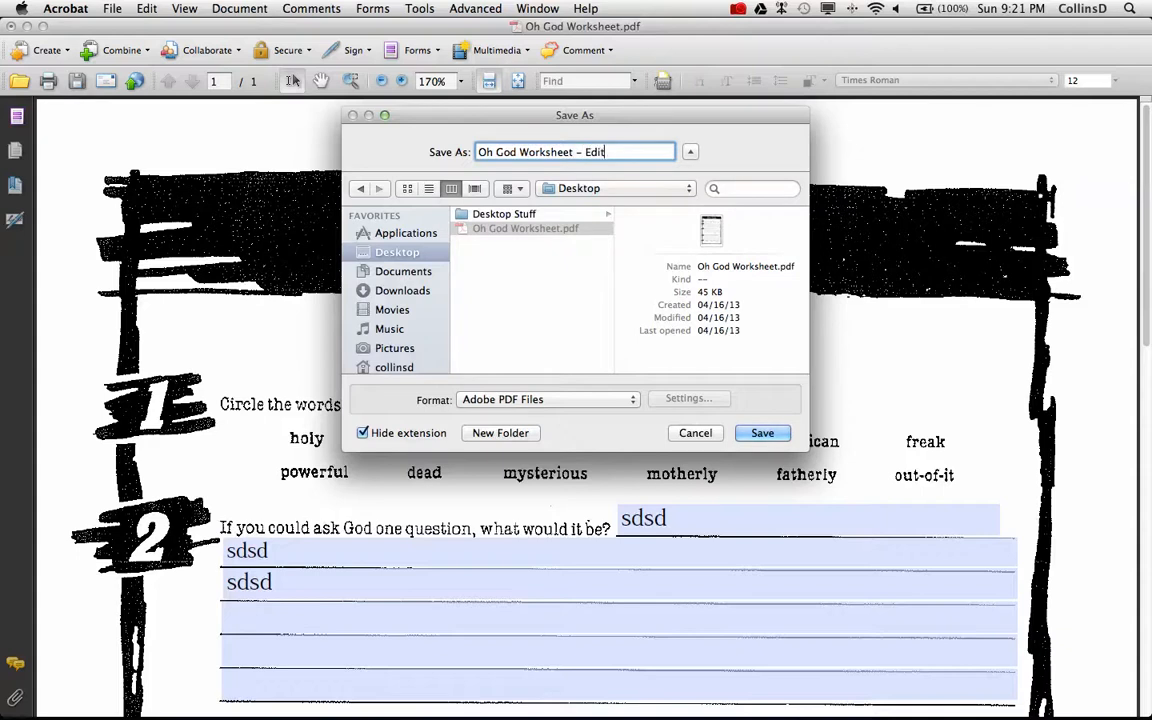
left_click(784, 436)
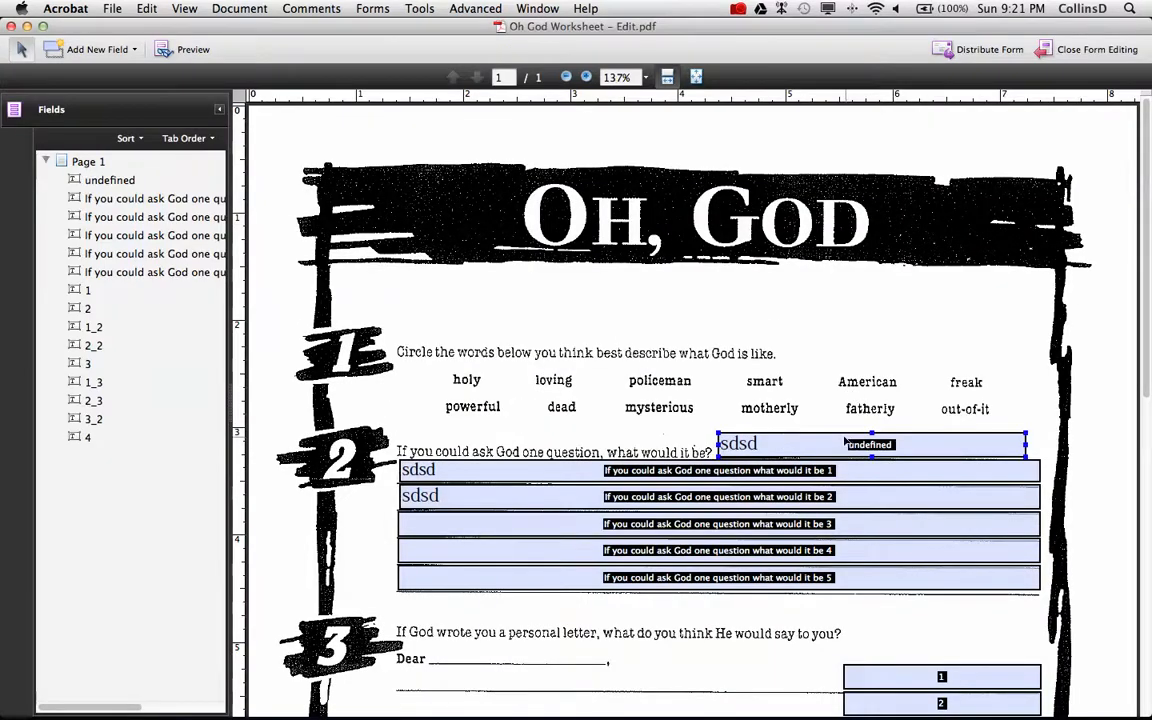
Step: Delete all answer fields of question 2 except the one named "If you could ask God one question what would it be 3"
left_click(844, 442)
key("Delete")
left_click(841, 470)
key("Delete")
left_click(841, 496)
key("Delete")
left_click(837, 524)
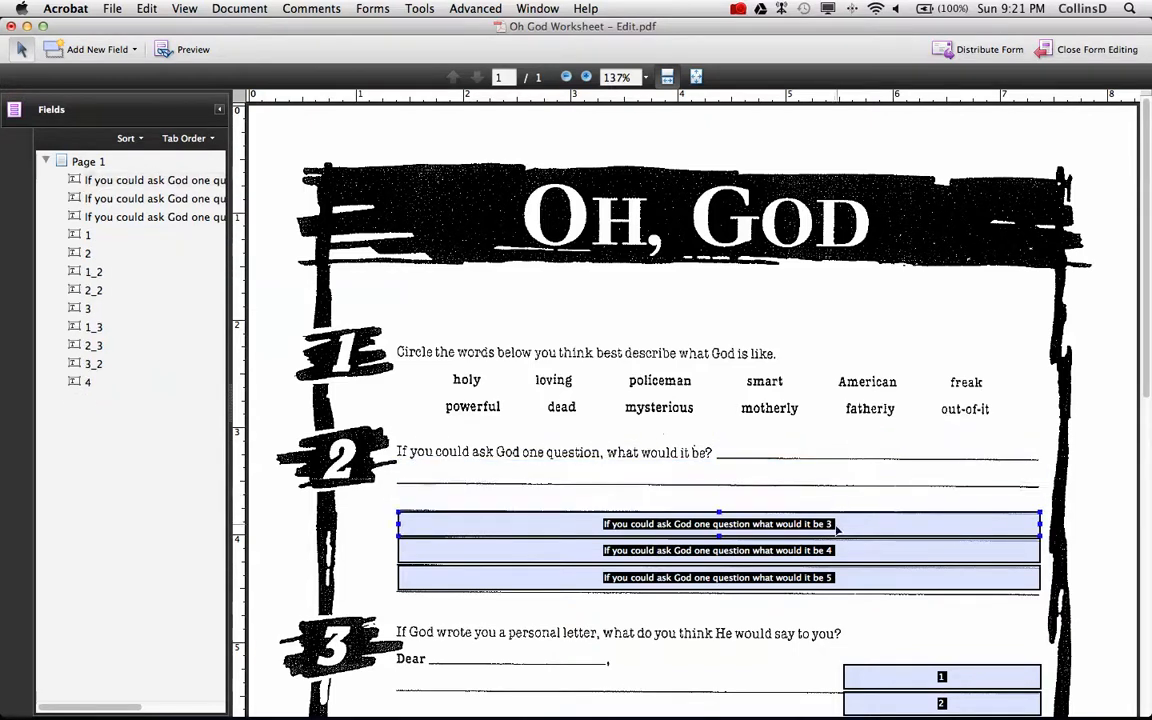
left_click(830, 550)
key("Delete")
left_click(830, 578)
key("Delete")
Step: In question 3, delete the short field named 1 and move the short field named 2 onto the Dear line
scroll(864, 607, "down", 3)
left_click(879, 553)
key("Delete")
left_click(877, 578)
left_click_drag(877, 578, 466, 524)
Step: Move field 1_2 up to question 3's first answer line and delete the two fields below it
left_click(782, 614, "shift")
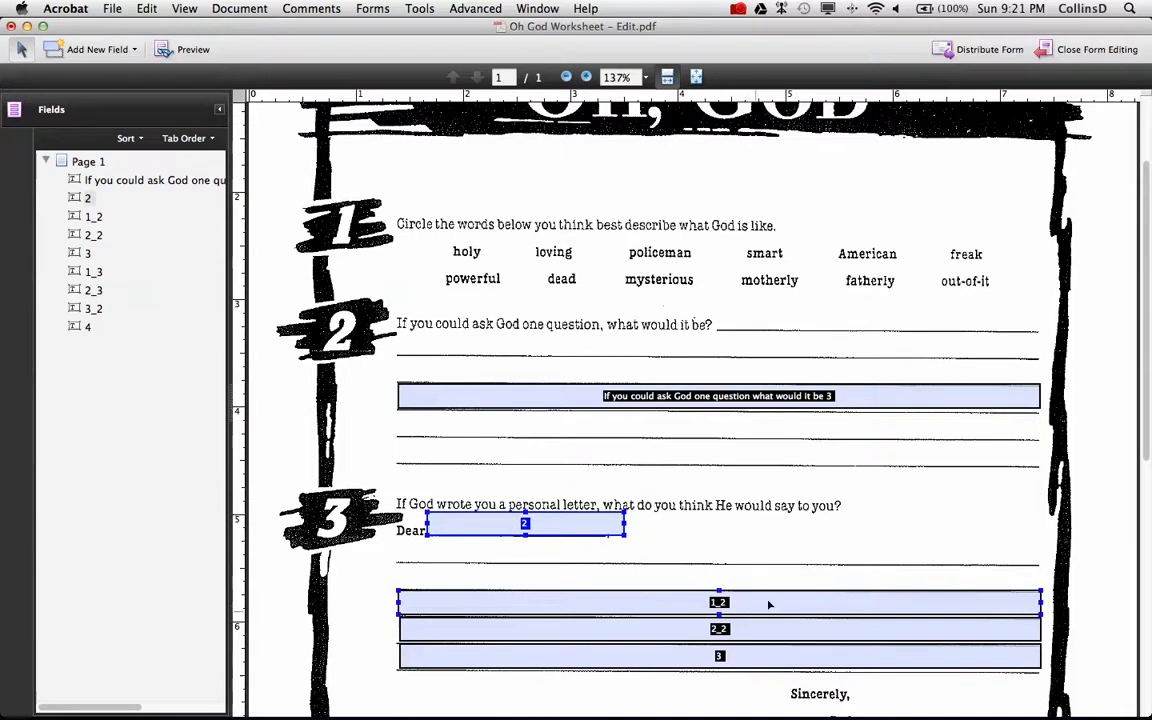
left_click_drag(779, 602, 778, 553)
left_click(782, 628)
key("Delete")
left_click(782, 656)
key("Delete")
Step: Move question 2's field up to the first full-width line, and stretch it and field 1_2 down over their remaining answer lines
left_click_drag(700, 400, 705, 354)
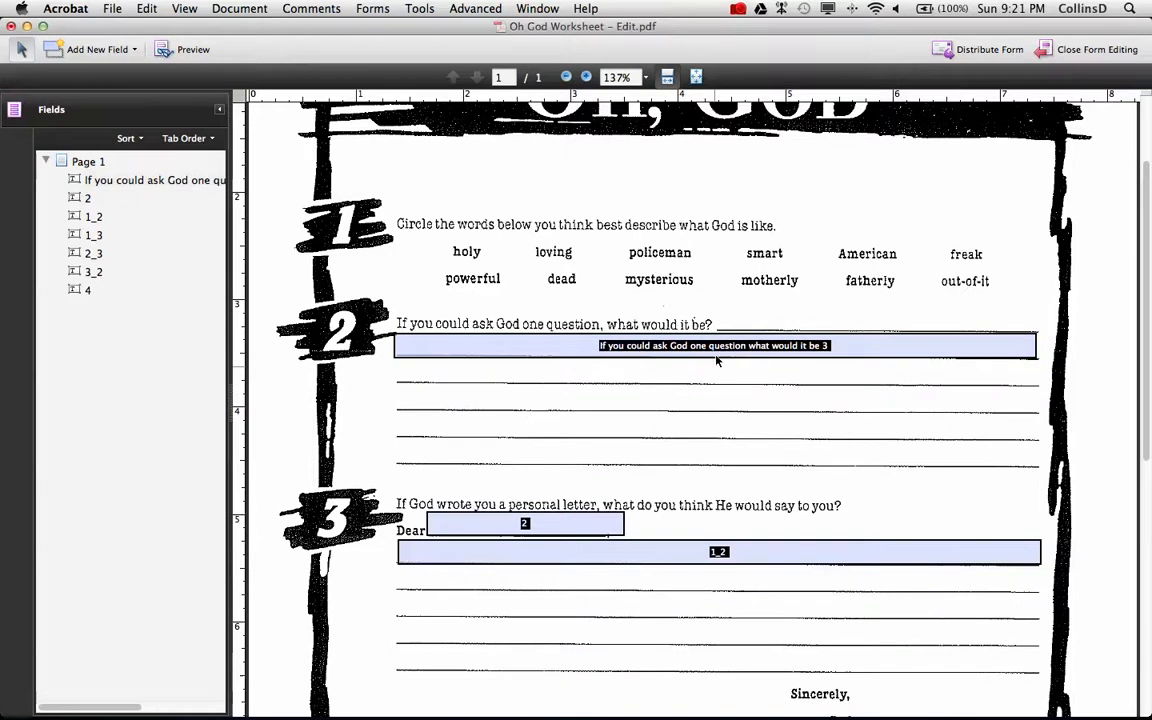
left_click_drag(715, 354, 707, 469)
left_click(718, 556)
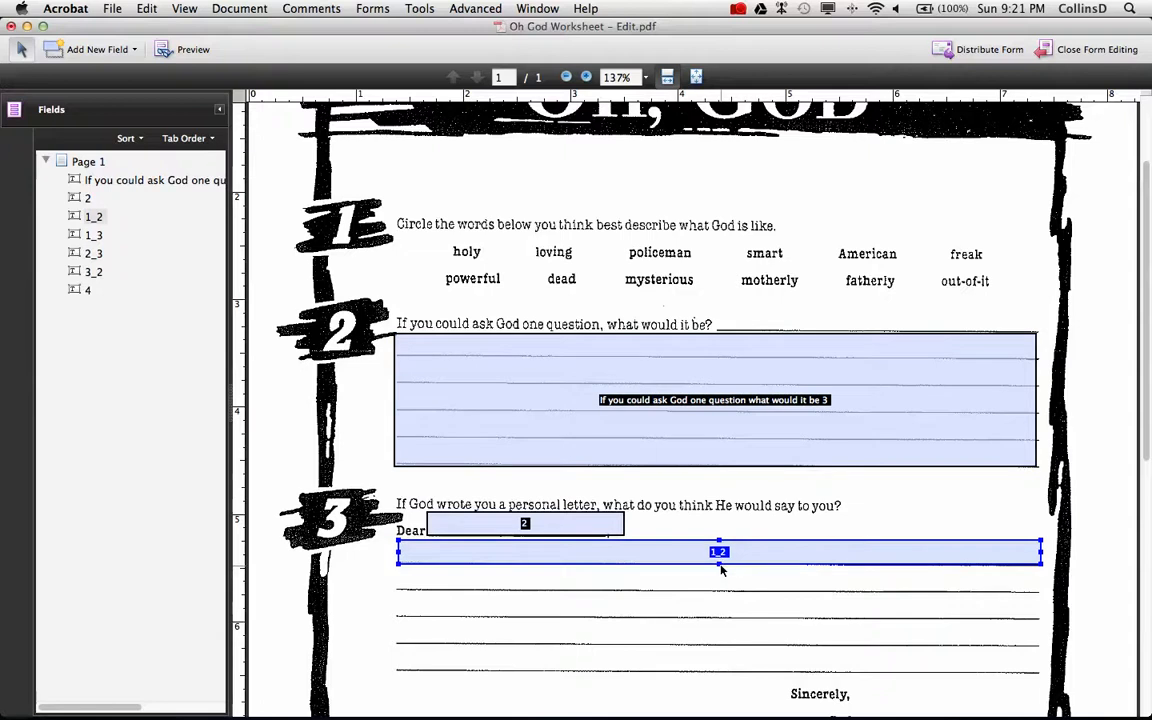
left_click_drag(720, 568, 709, 666)
Step: Delete the three lower fields of question 4, and move and enlarge field 1_3 to cover all its answer lines
scroll(700, 590, "down", 5)
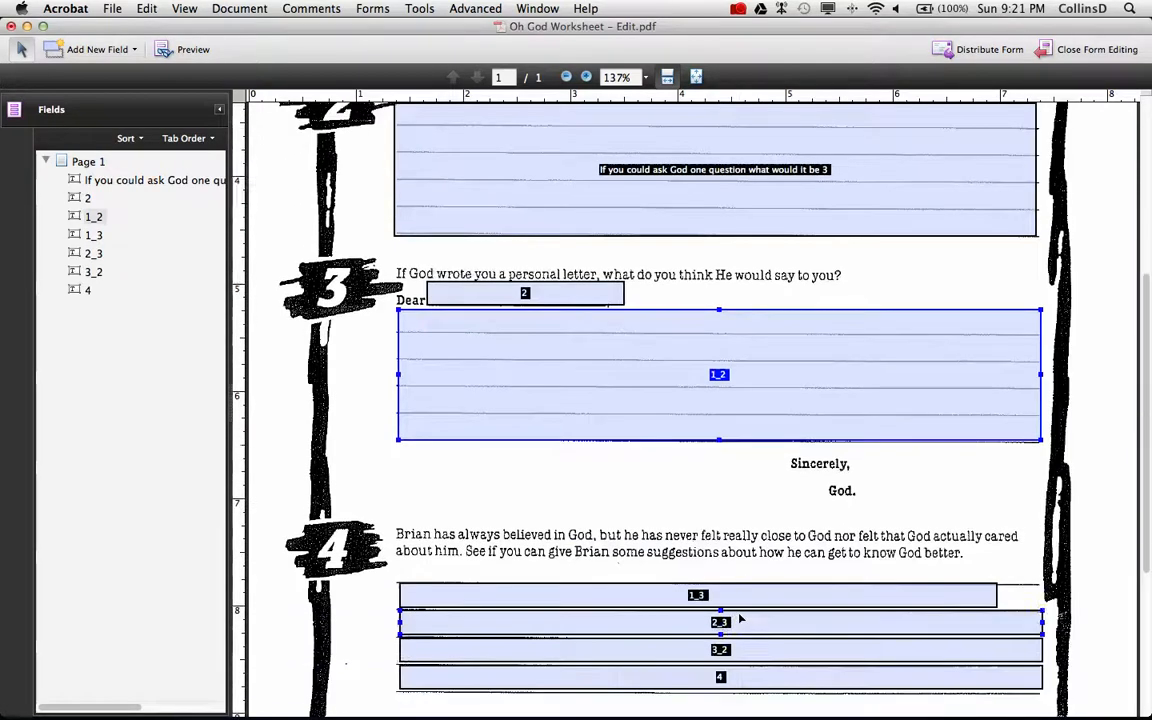
scroll(740, 620, "down", 1)
left_click(763, 590)
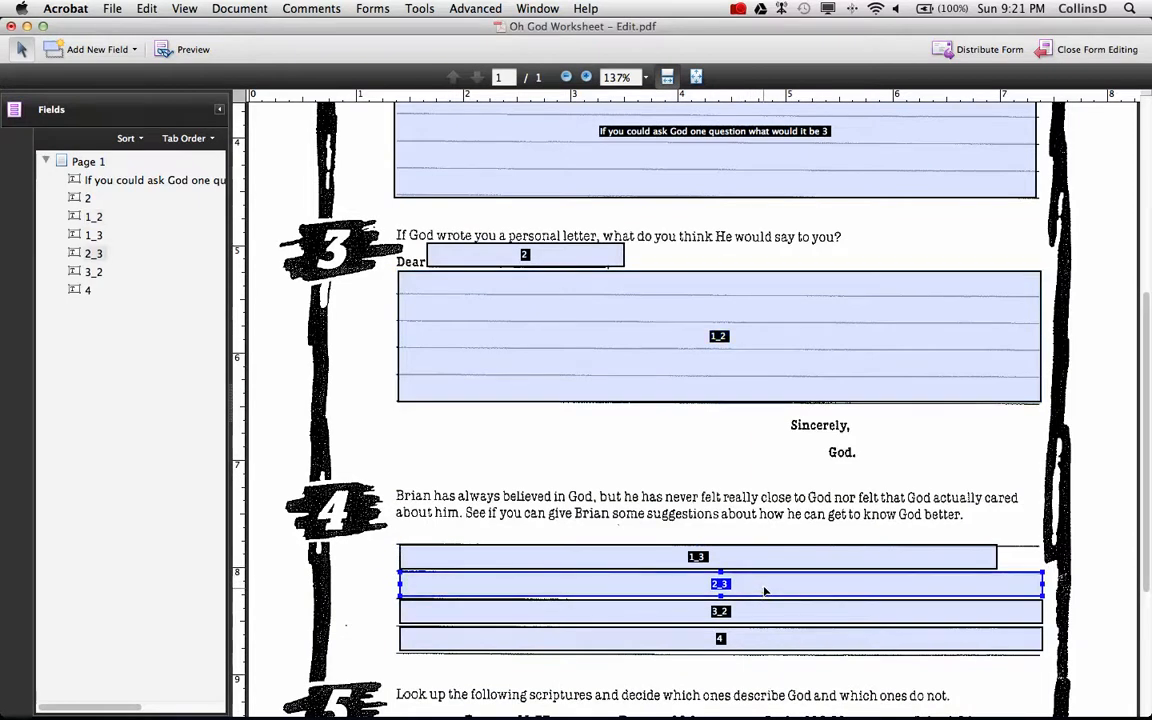
key("Delete")
left_click(768, 617)
key("Delete")
left_click(768, 638)
key("Delete")
left_click_drag(770, 563, 772, 540)
left_click_drag(993, 540, 995, 655)
Step: Enable the Multi-line option in the text field properties of question 2's answer field
scroll(944, 596, "up", 5)
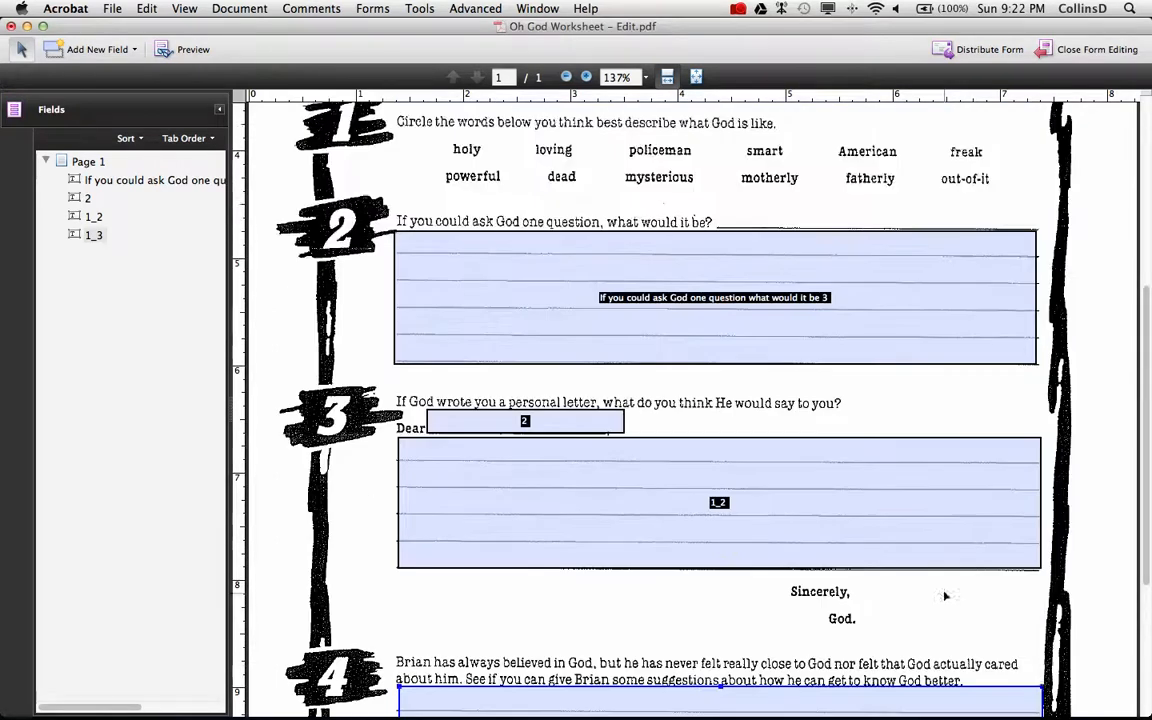
right_click(852, 370)
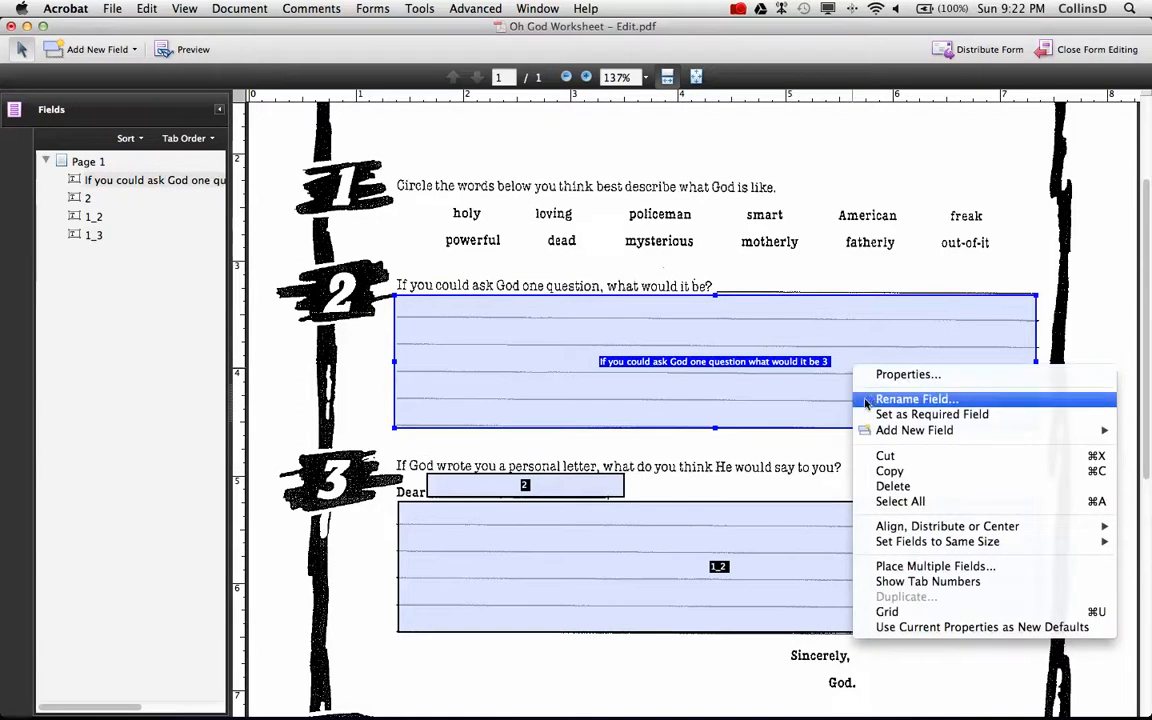
left_click(876, 376)
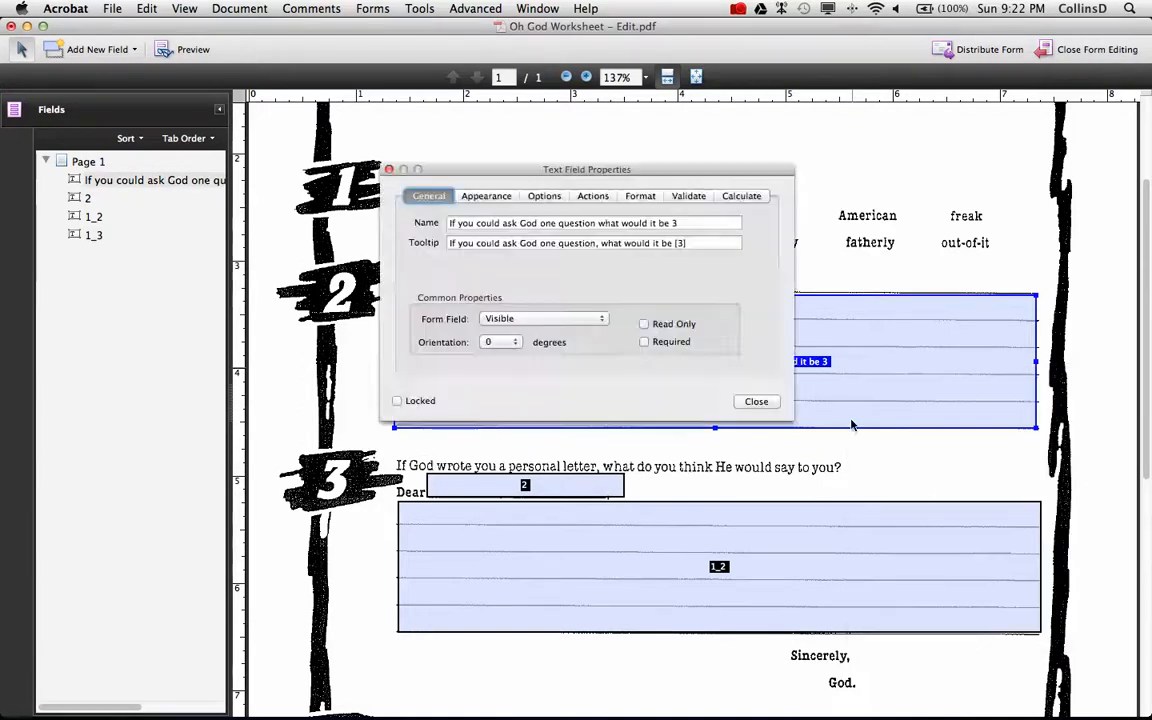
left_click(542, 197)
left_click(483, 347)
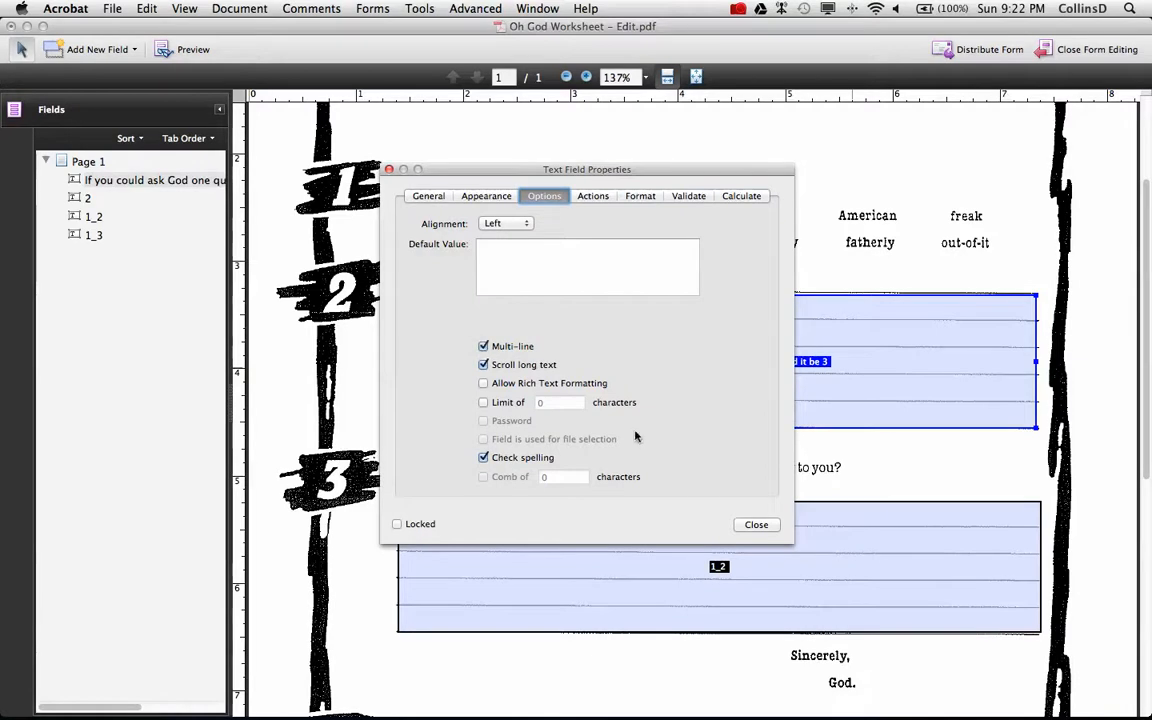
left_click(756, 525)
Step: Enable the Multi-line option for question 3's large answer field, 1_2
left_click(751, 580)
right_click(753, 573)
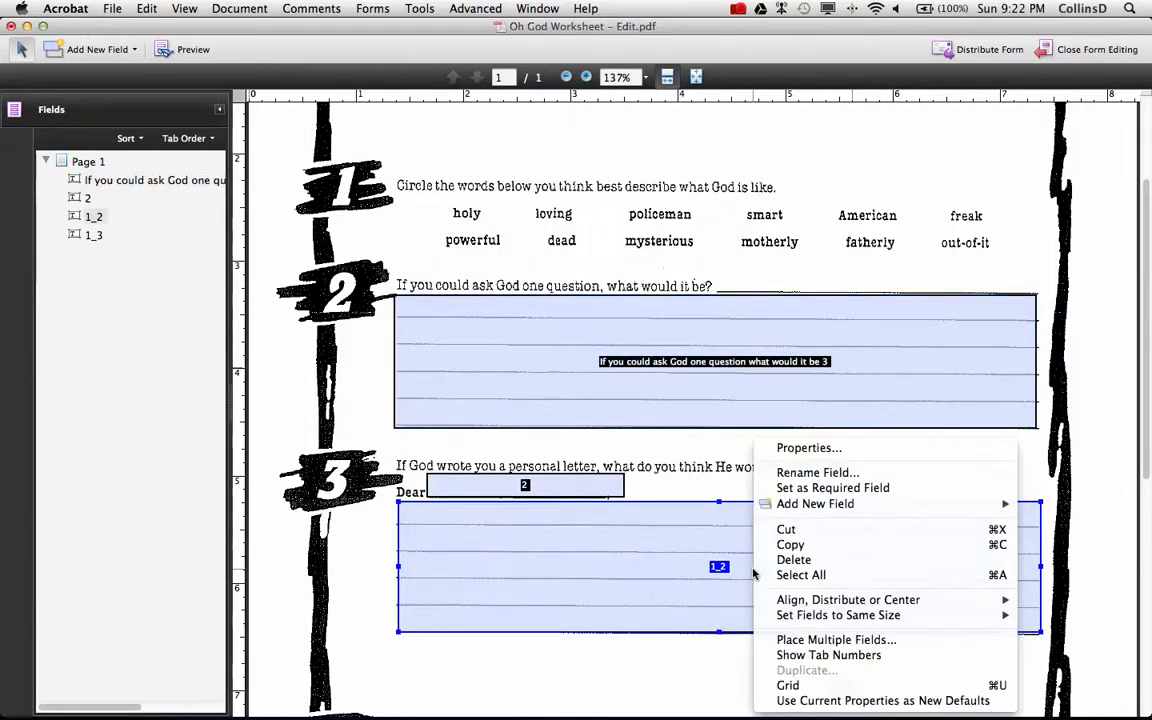
left_click(790, 447)
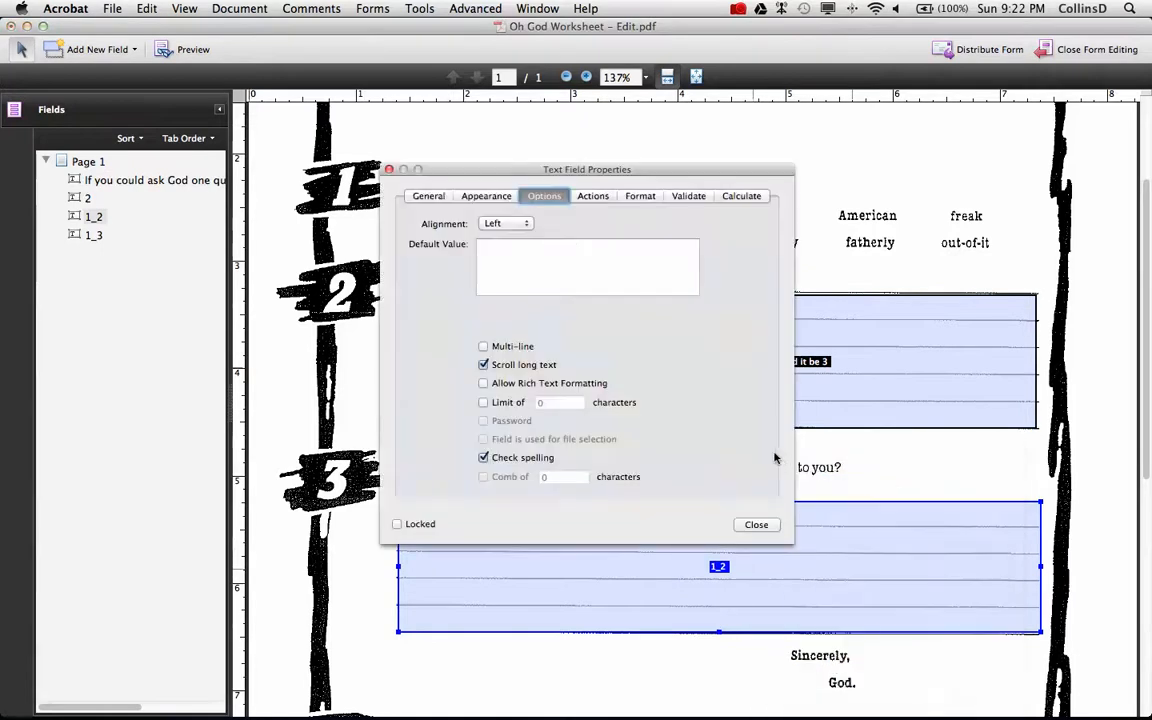
left_click(483, 347)
left_click(756, 525)
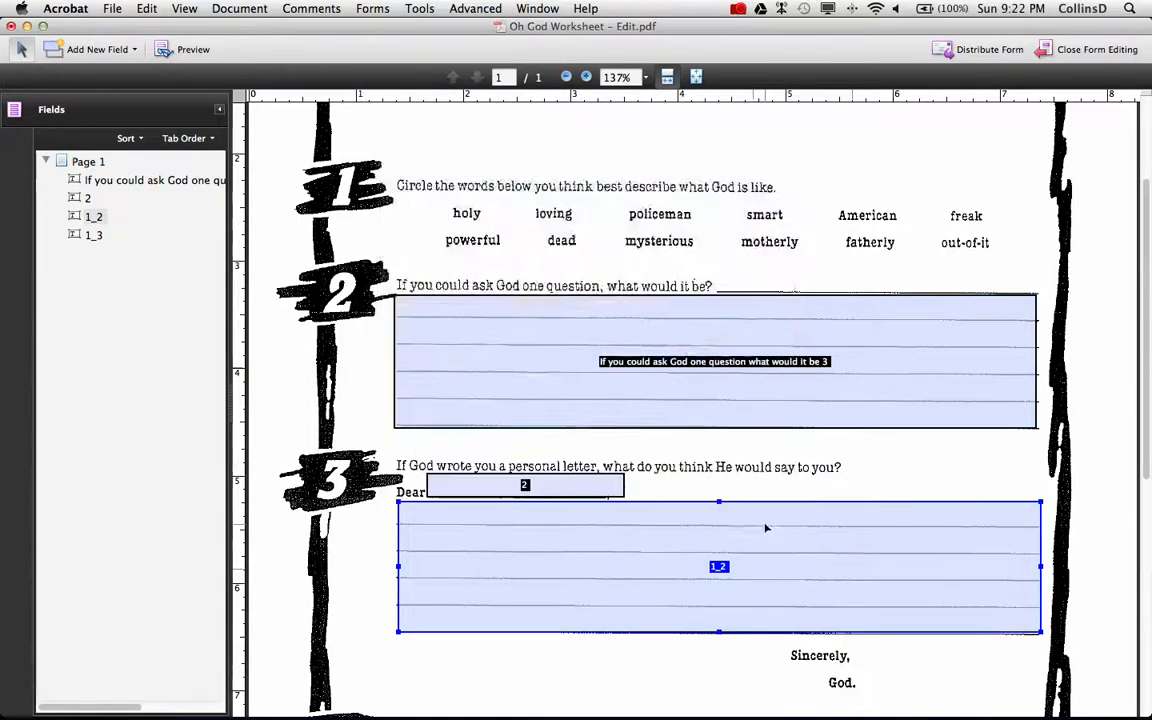
Step: Enable the Multi-line option for question 4's answer field, 1_3
scroll(765, 530, "down", 5)
scroll(766, 528, "down", 3)
left_click(766, 527)
right_click(766, 528)
mouse_move(800, 504)
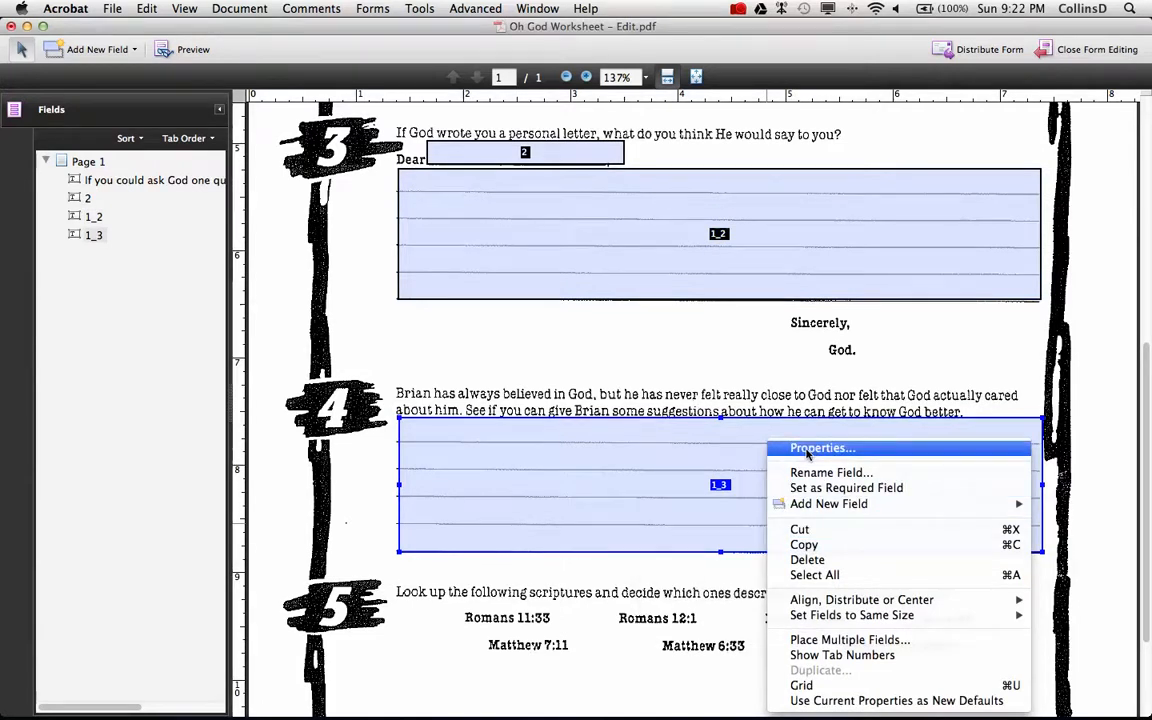
left_click(835, 448)
left_click(484, 347)
left_click(756, 524)
scroll(753, 522, "up", 5)
left_click(756, 521)
left_click(776, 358)
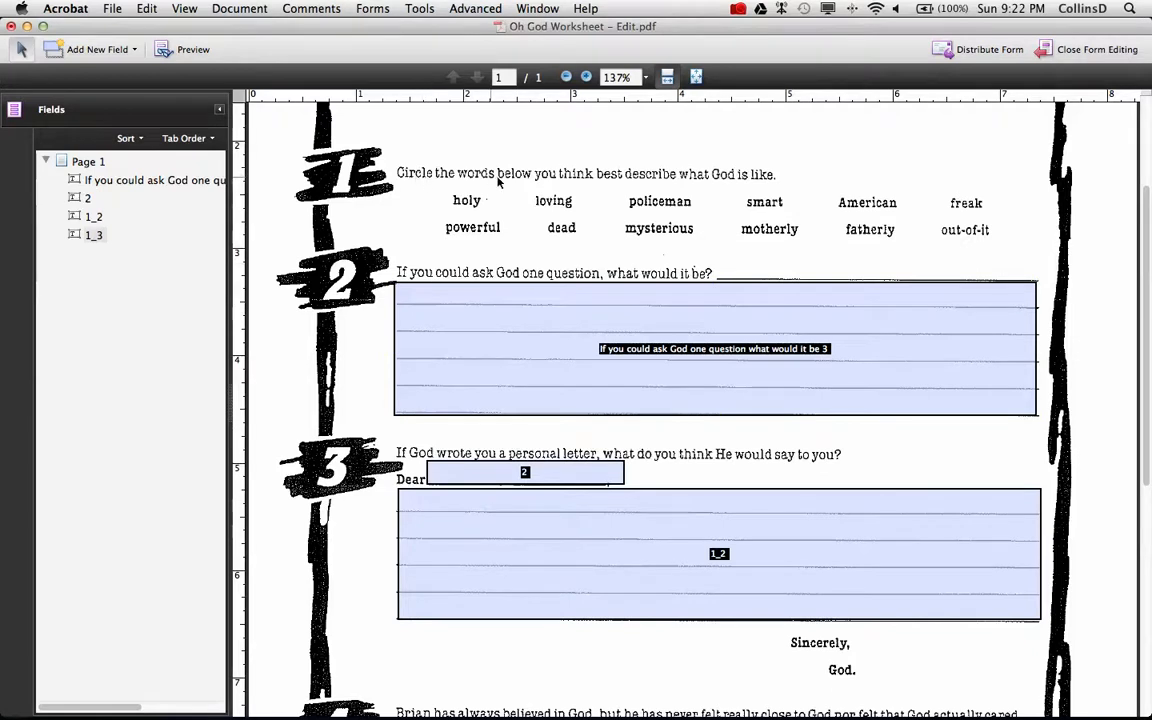
Step: Add a check box field with the default name in front of the word "holy" in question 1
left_click(368, 8)
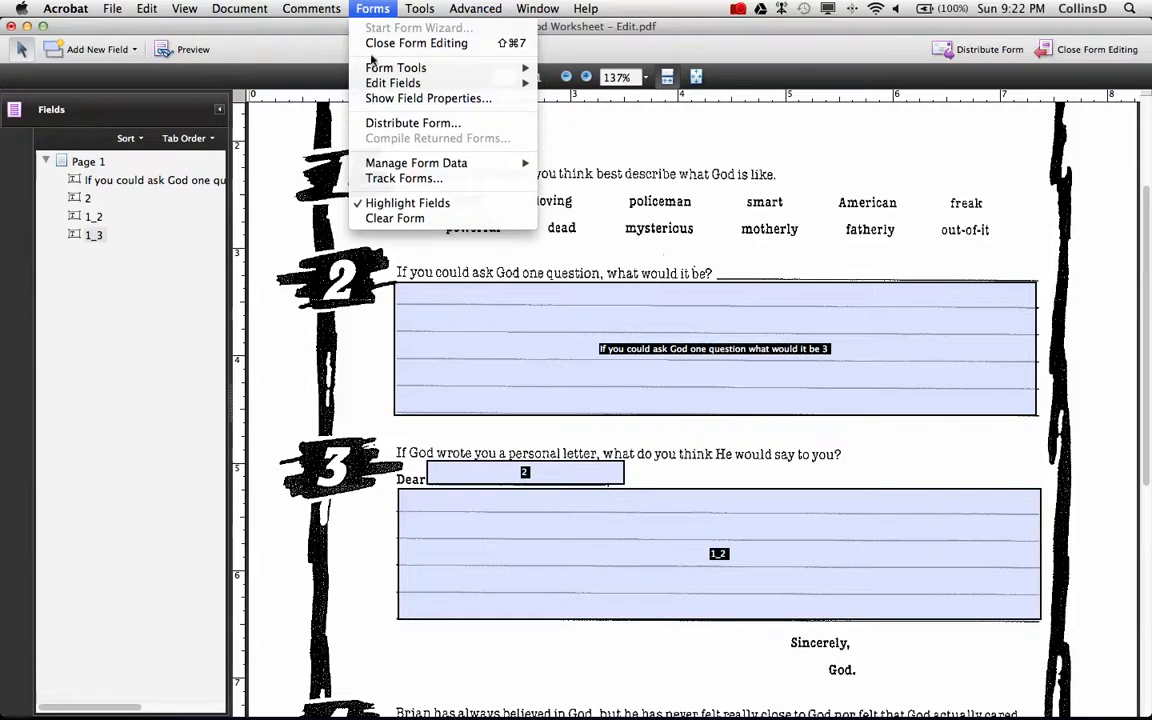
mouse_move(374, 72)
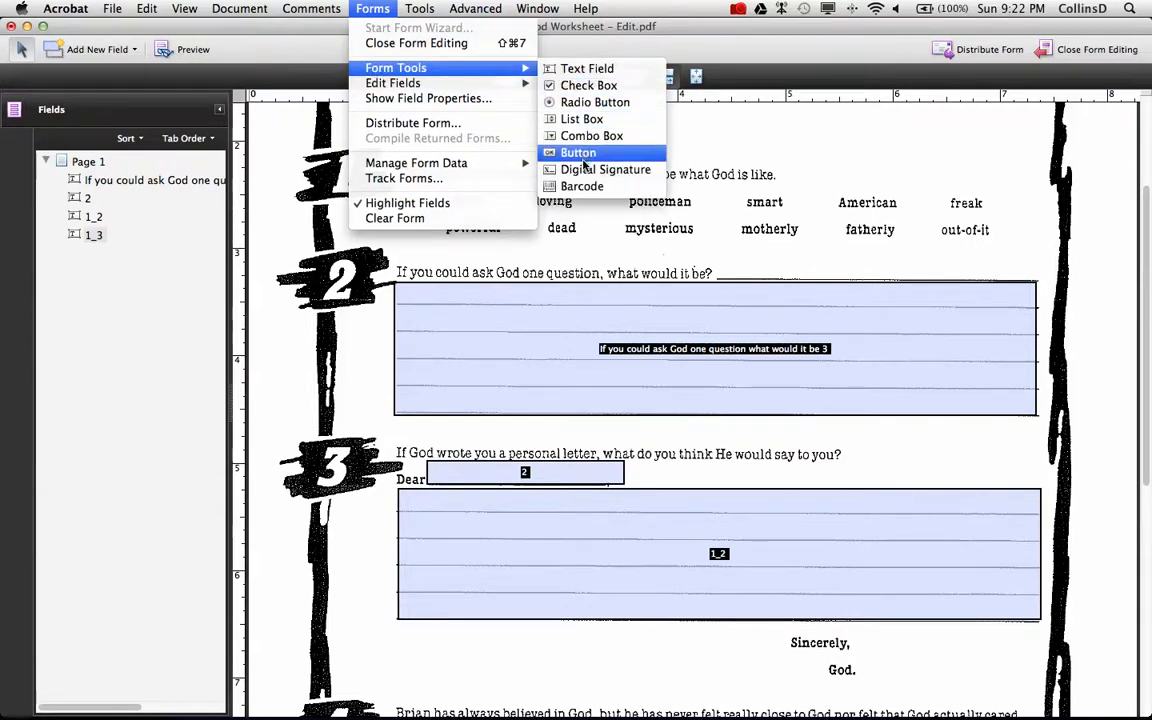
left_click(586, 86)
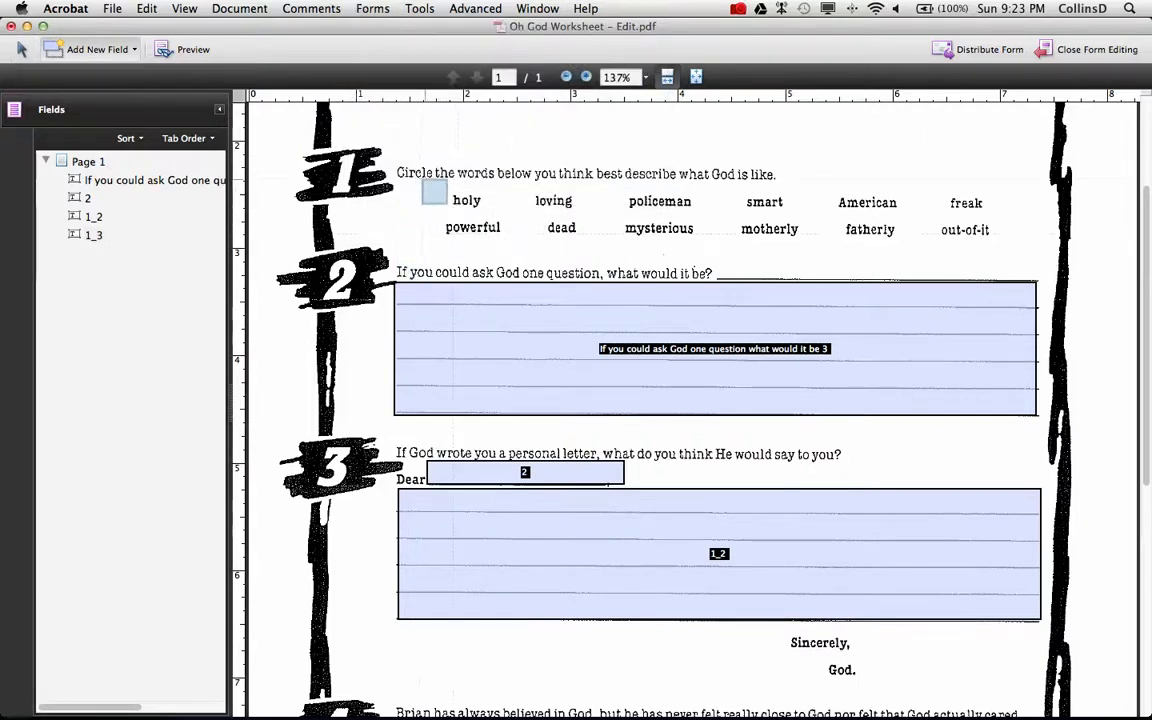
left_click(435, 201)
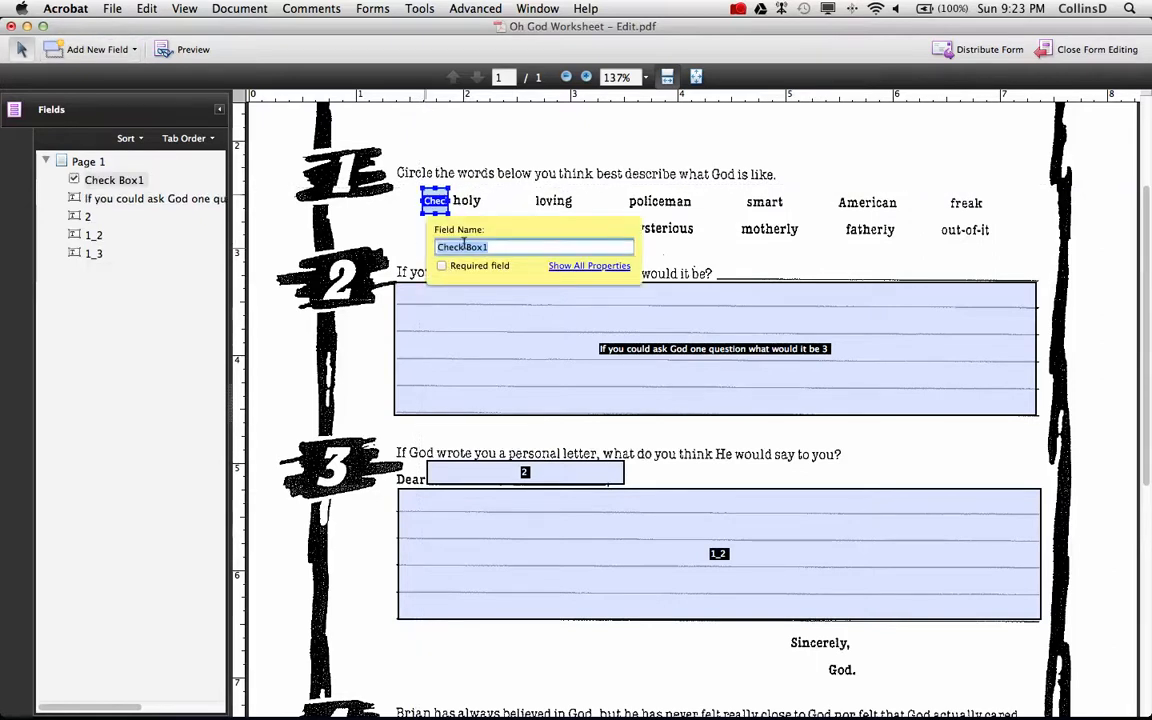
key("Return")
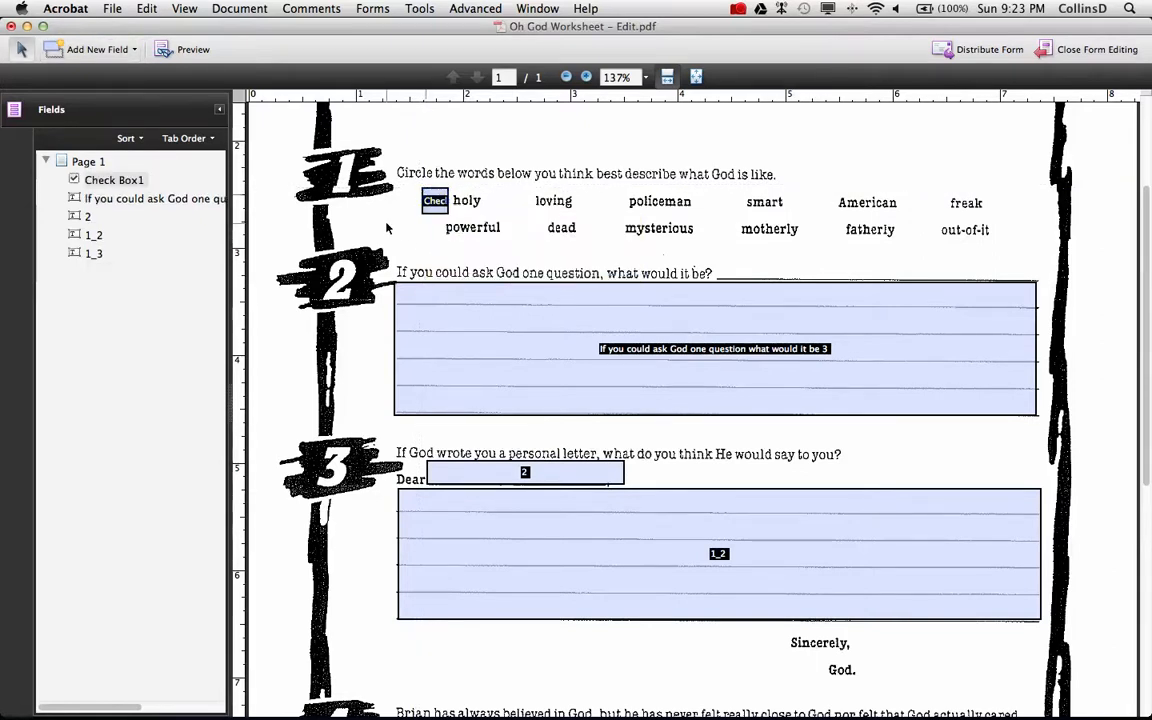
Step: Create multiple copies of question 1's check box, 2 down and 6 across
right_click(441, 204)
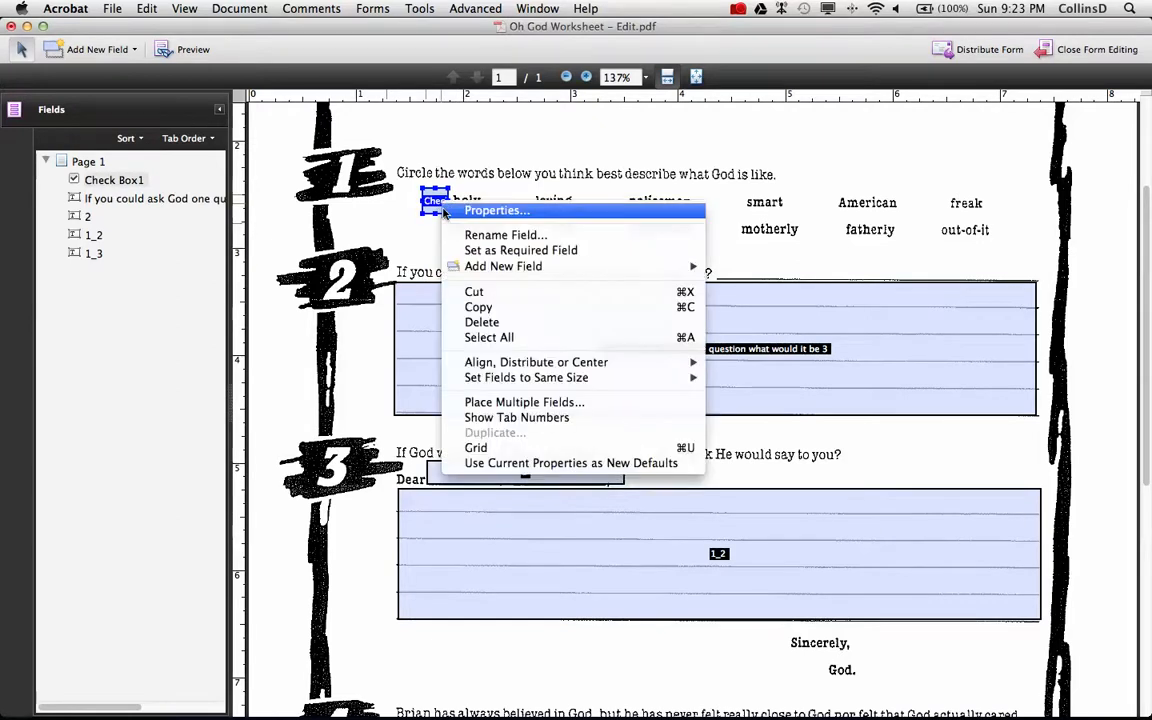
left_click(488, 403)
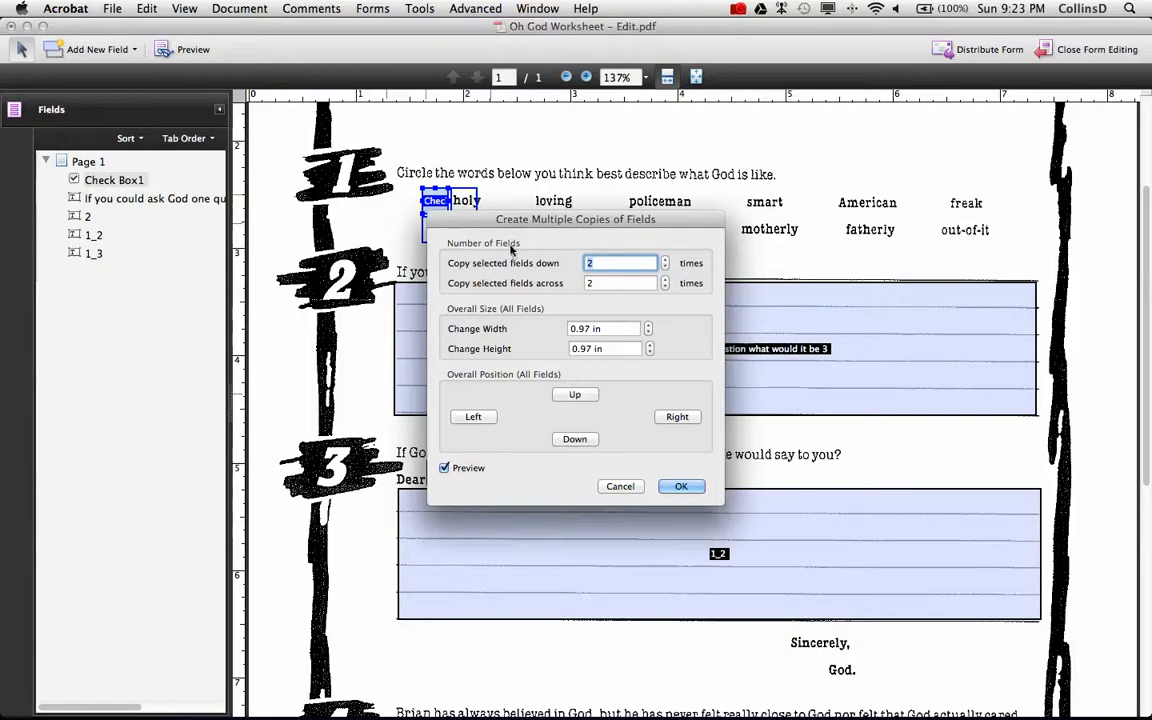
left_click(592, 283)
key("BackSpace")
type("6")
left_click(678, 485)
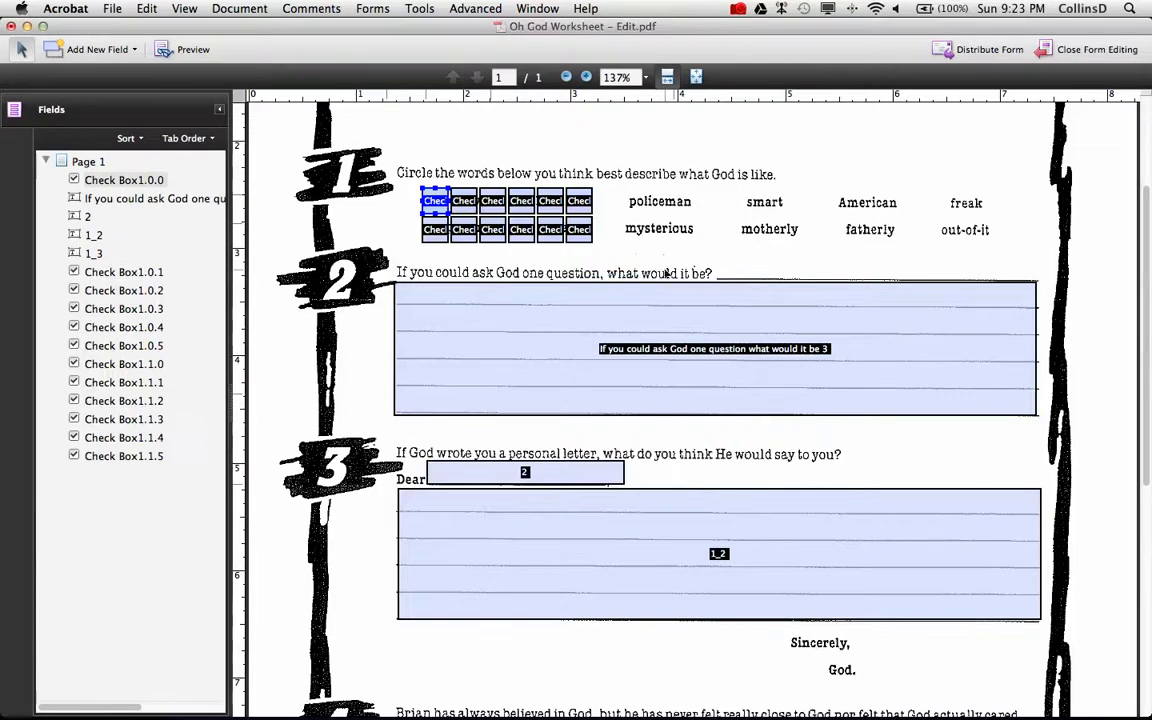
Step: Move the last two columns of check boxes in front of freak/out-of-it and American/fatherly
left_click(580, 205)
left_click(579, 229, "shift")
left_click_drag(579, 229, 925, 236)
left_click(553, 205)
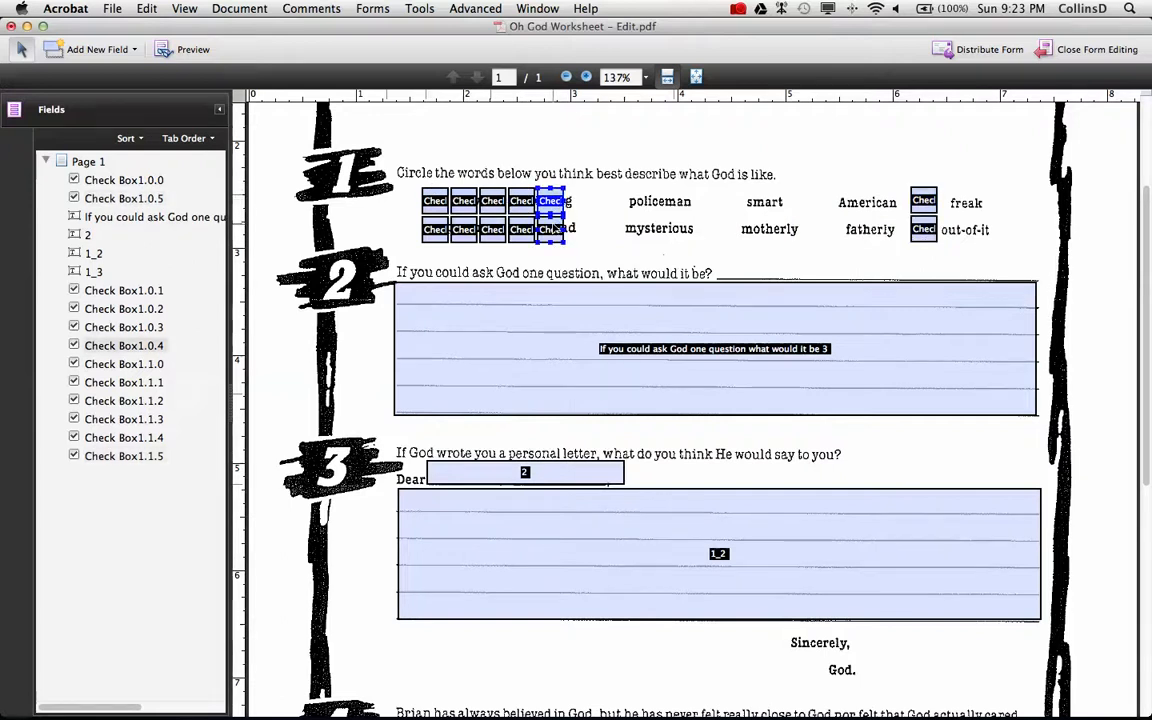
left_click_drag(553, 228, 822, 230)
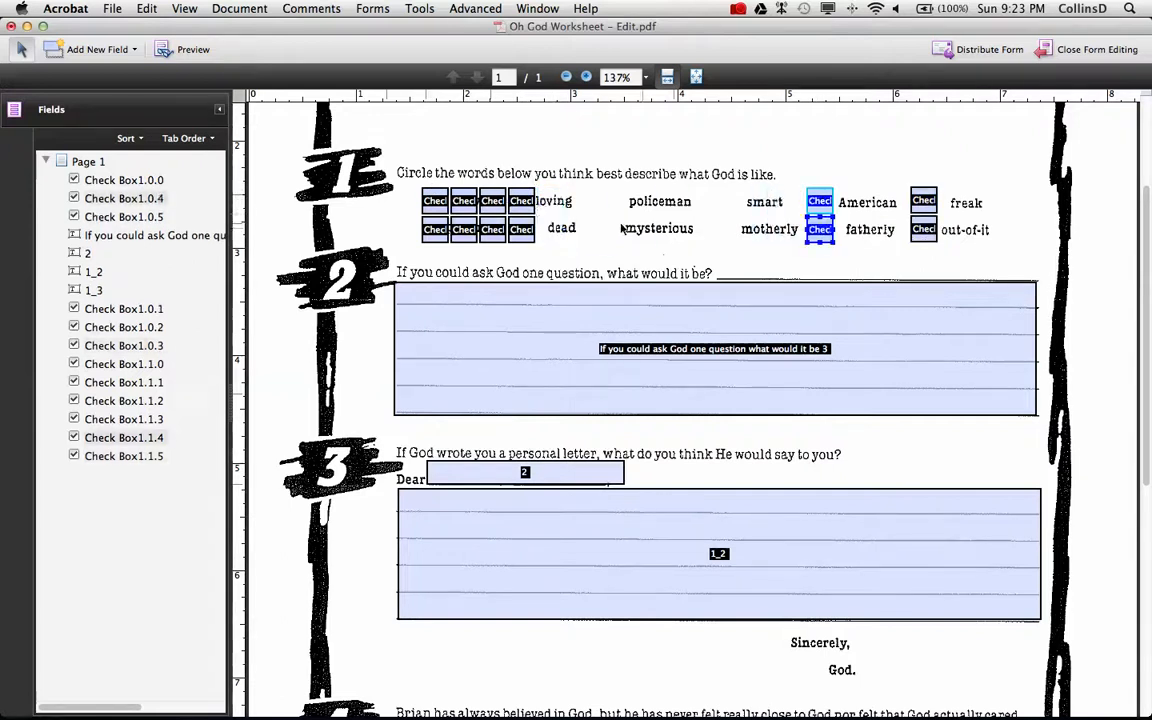
Step: Move the next two check box pairs in front of smart/motherly and policeman/mysterious
left_click(521, 200)
left_click(522, 230, "shift")
left_click_drag(524, 233, 720, 230)
left_click(492, 201)
left_click(493, 230, "shift")
left_click_drag(493, 230, 605, 230)
Step: Move one check box pair in front of loving/dead and shift the first pair clear of holy/powerful
left_click(463, 200)
left_click(463, 229, "shift")
left_click_drag(465, 215, 518, 215)
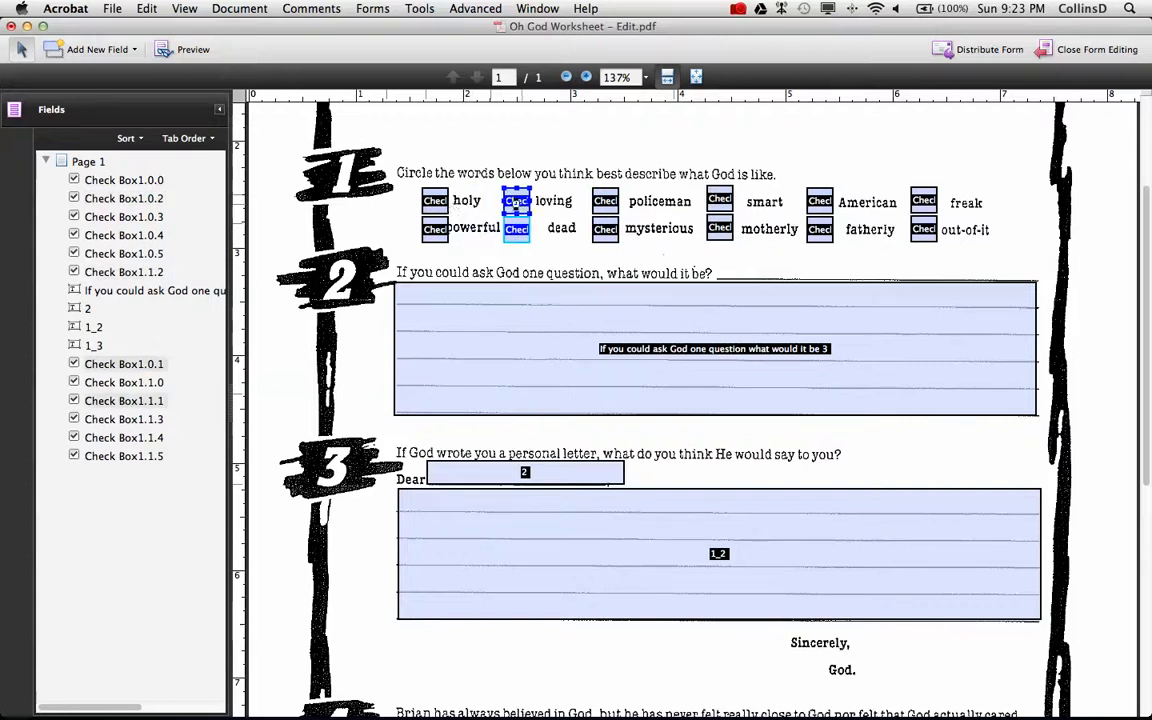
left_click_drag(398, 178, 427, 201)
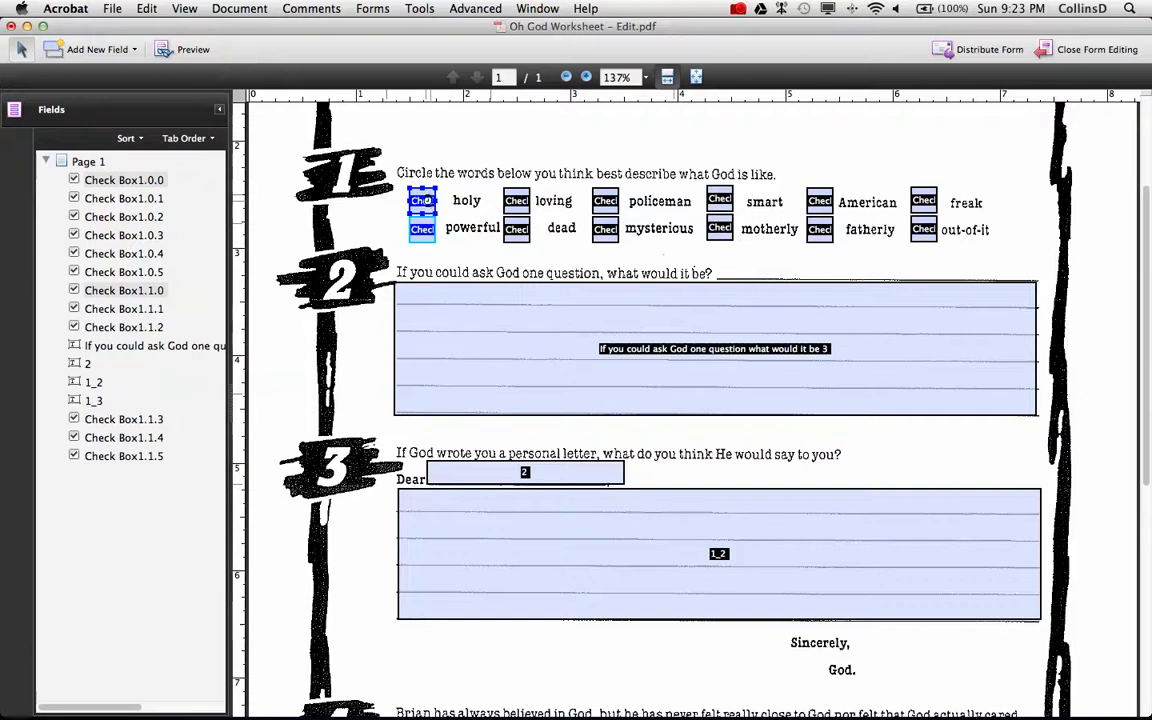
left_click(385, 195)
Step: Add a check box field in front of "Romans 11:33" in question 5
left_click(521, 290)
scroll(560, 300, "down", 10)
left_click(581, 306)
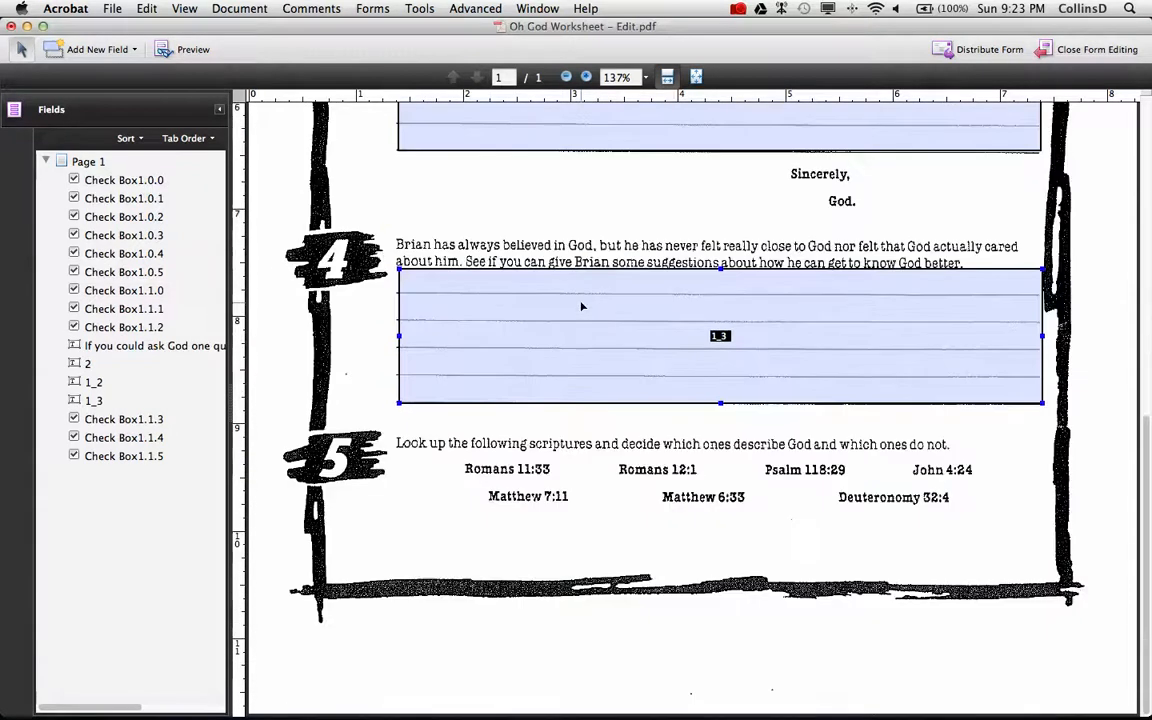
left_click(370, 8)
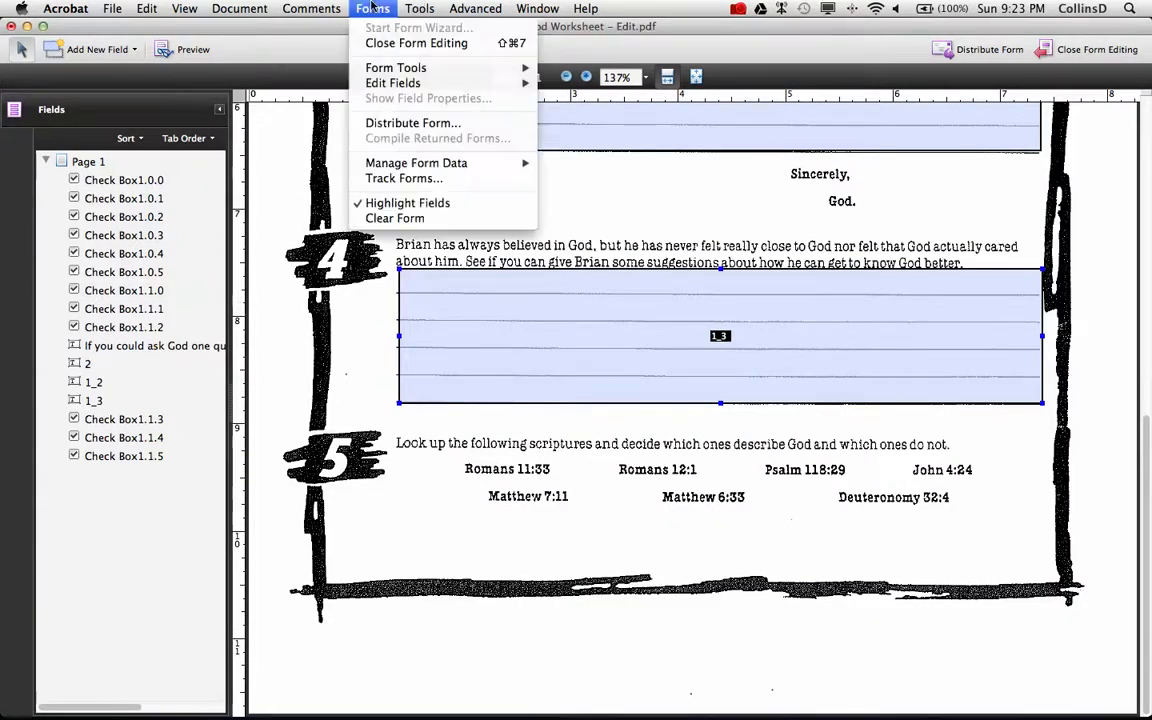
mouse_move(425, 8)
mouse_move(372, 8)
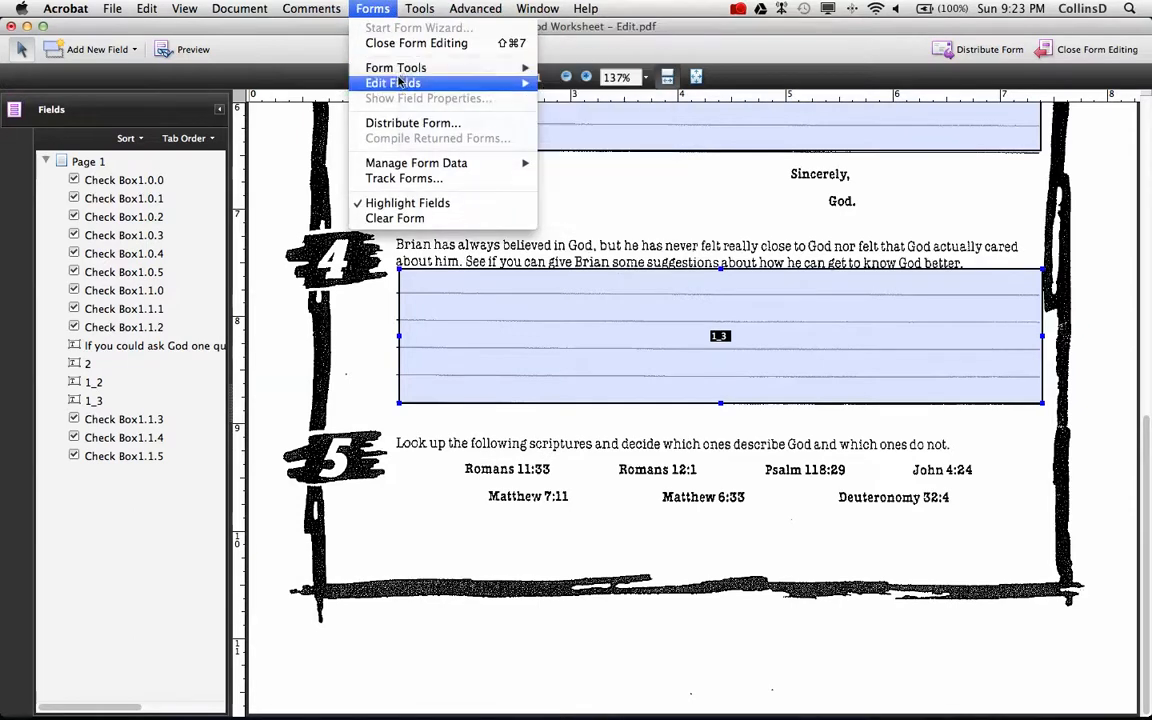
mouse_move(515, 68)
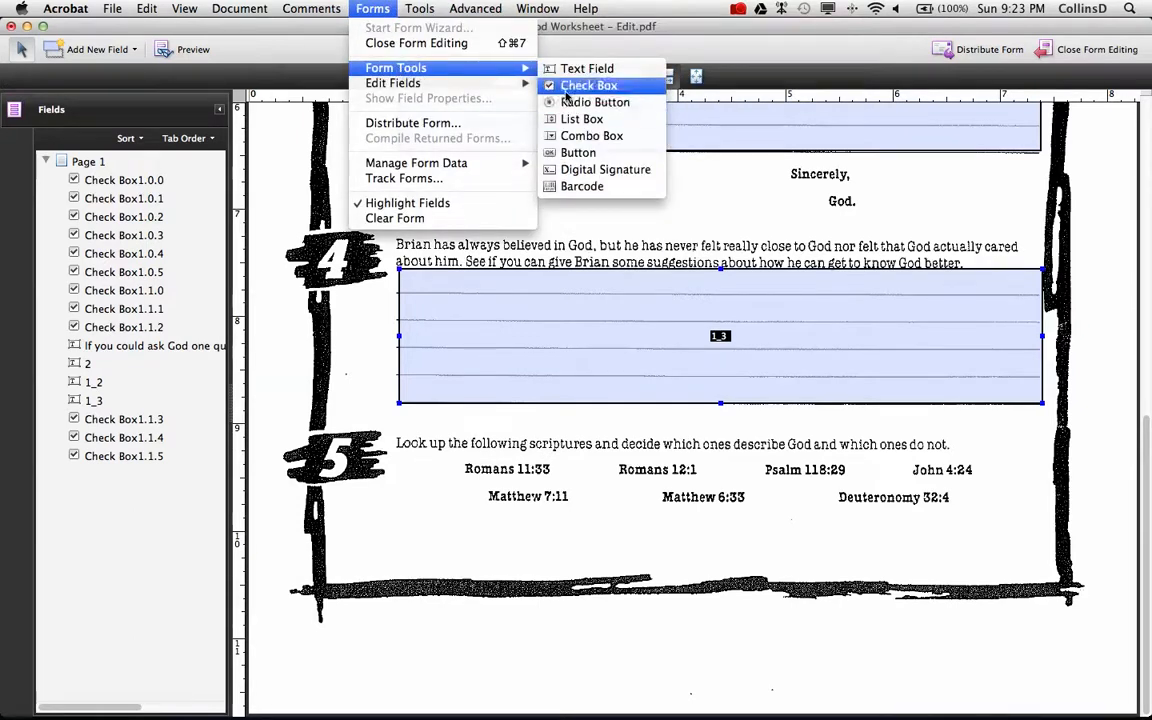
left_click(548, 86)
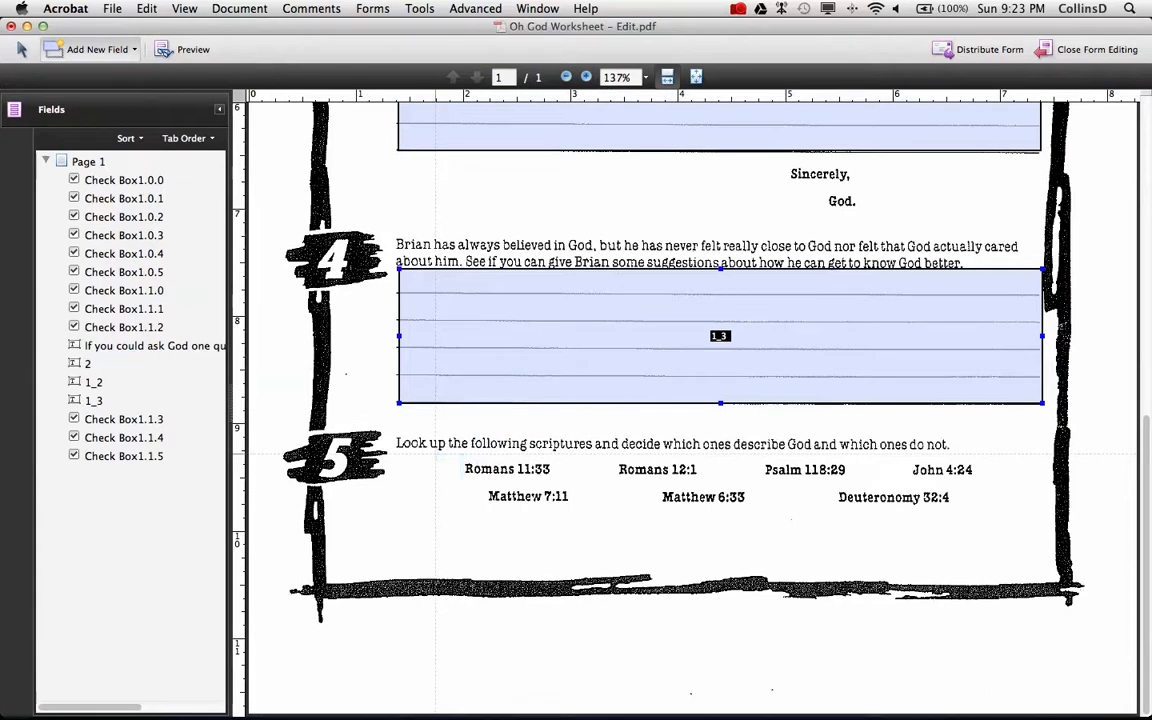
left_click(448, 468)
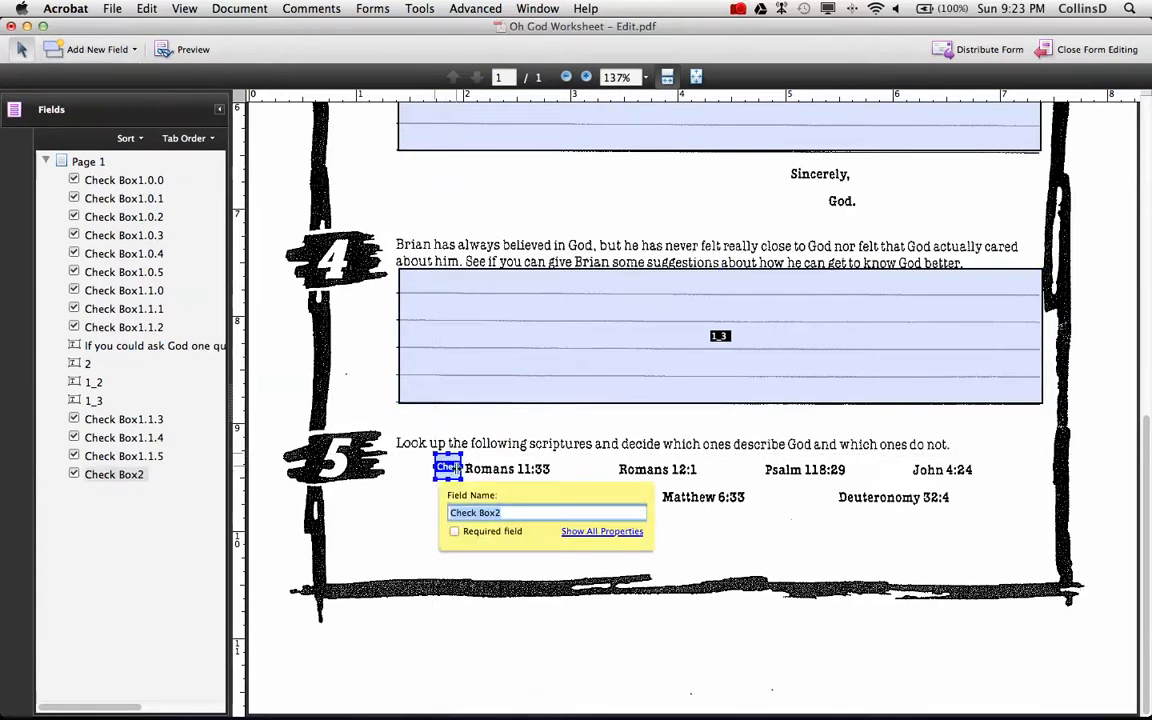
Step: Create multiple copies of question 5's check box, 2 down and 4 across
right_click(449, 470)
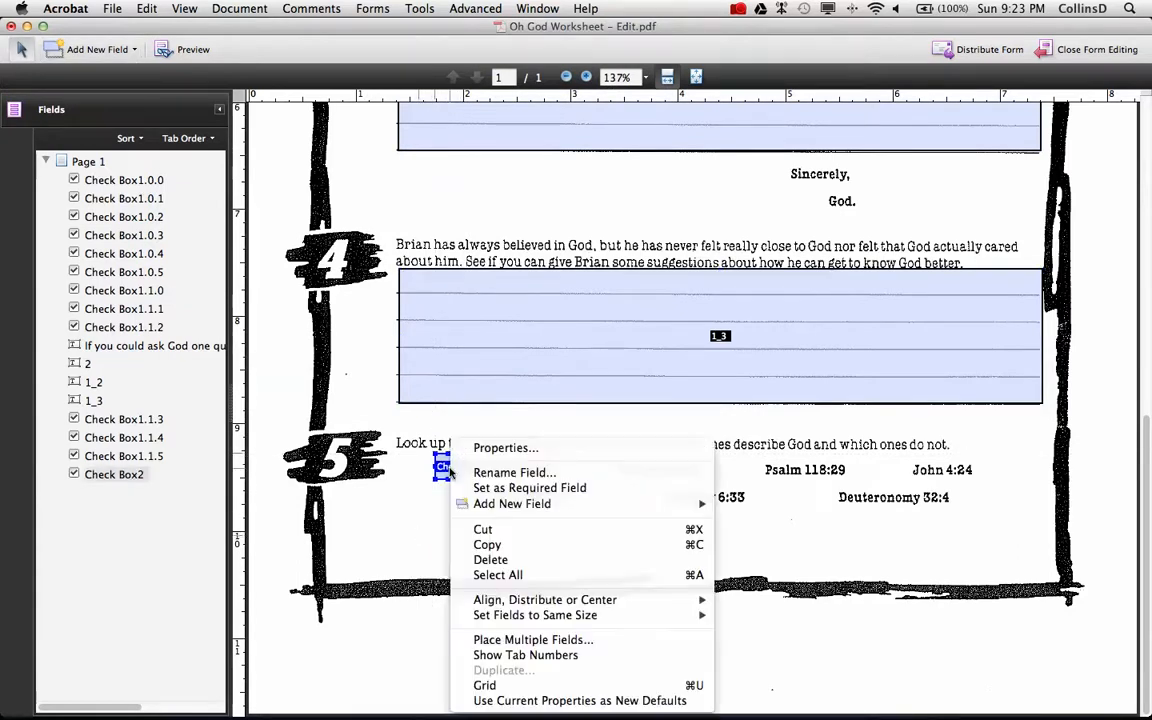
left_click(495, 641)
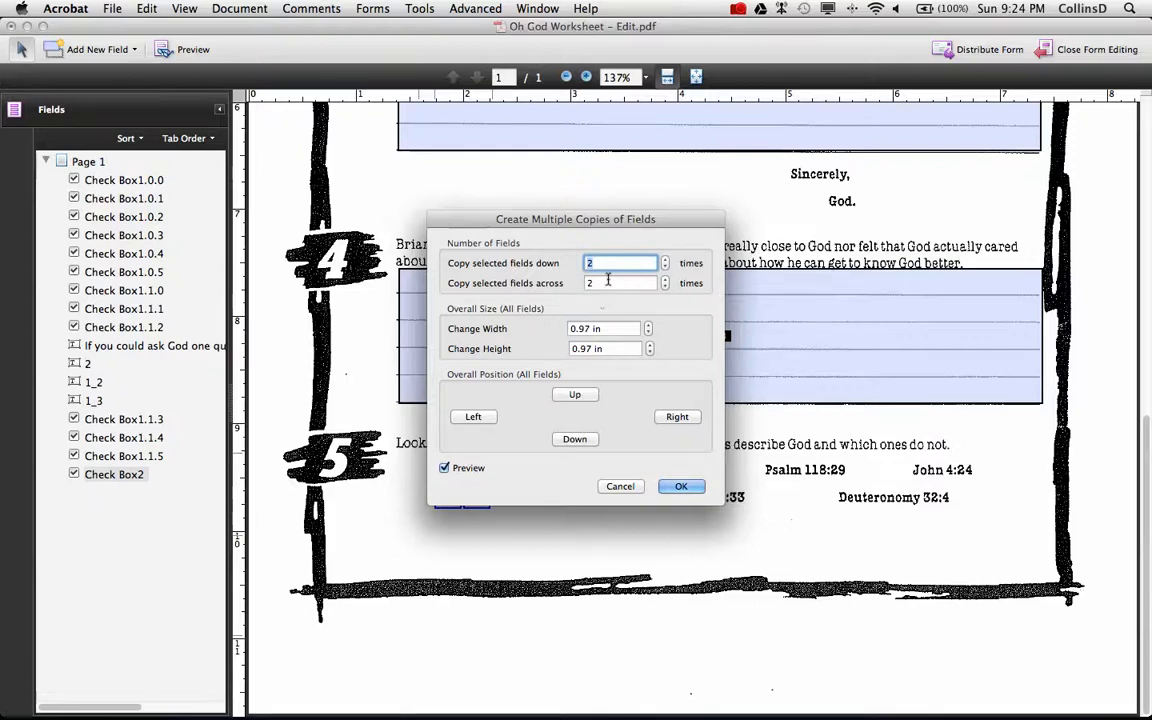
key("Tab")
type("4")
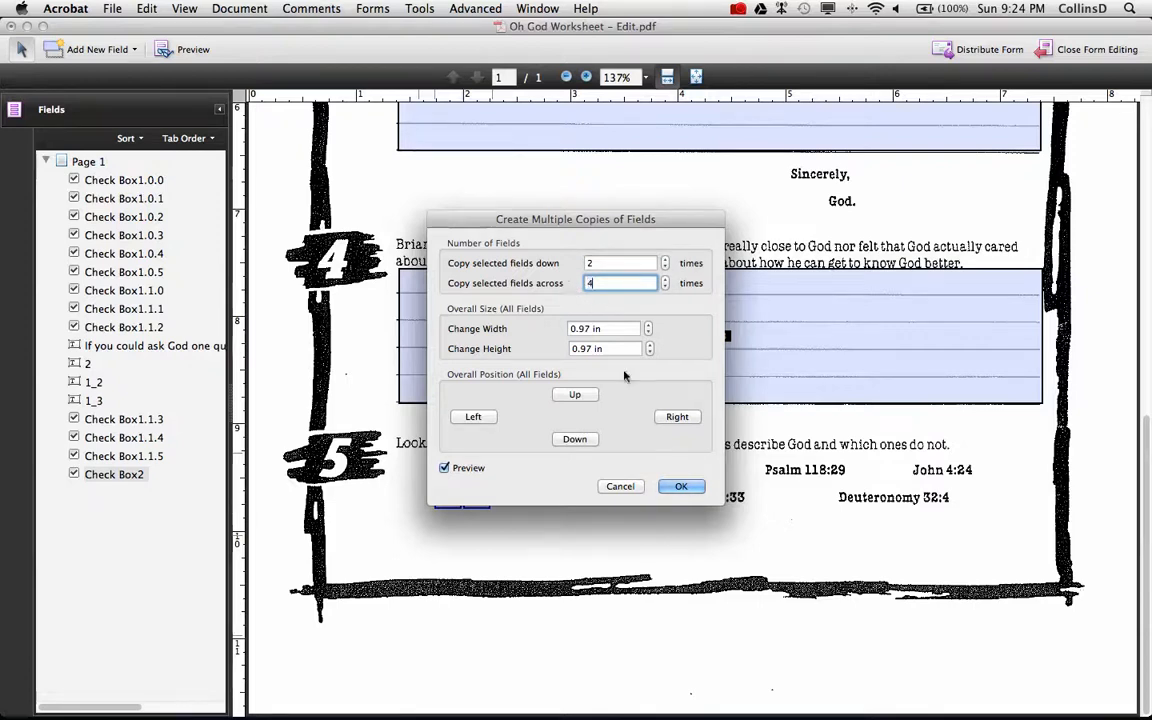
left_click(680, 486)
Step: Move five check box copies in front of John 4:24, Deuteronomy 32:4, Psalm 118:29, Matthew 6:33 and Romans 12:1
left_click_drag(534, 466, 880, 470)
left_click_drag(533, 495, 802, 496)
left_click_drag(505, 473, 722, 477)
left_click_drag(515, 495, 618, 496)
left_click(478, 467)
left_click_drag(486, 469, 594, 468)
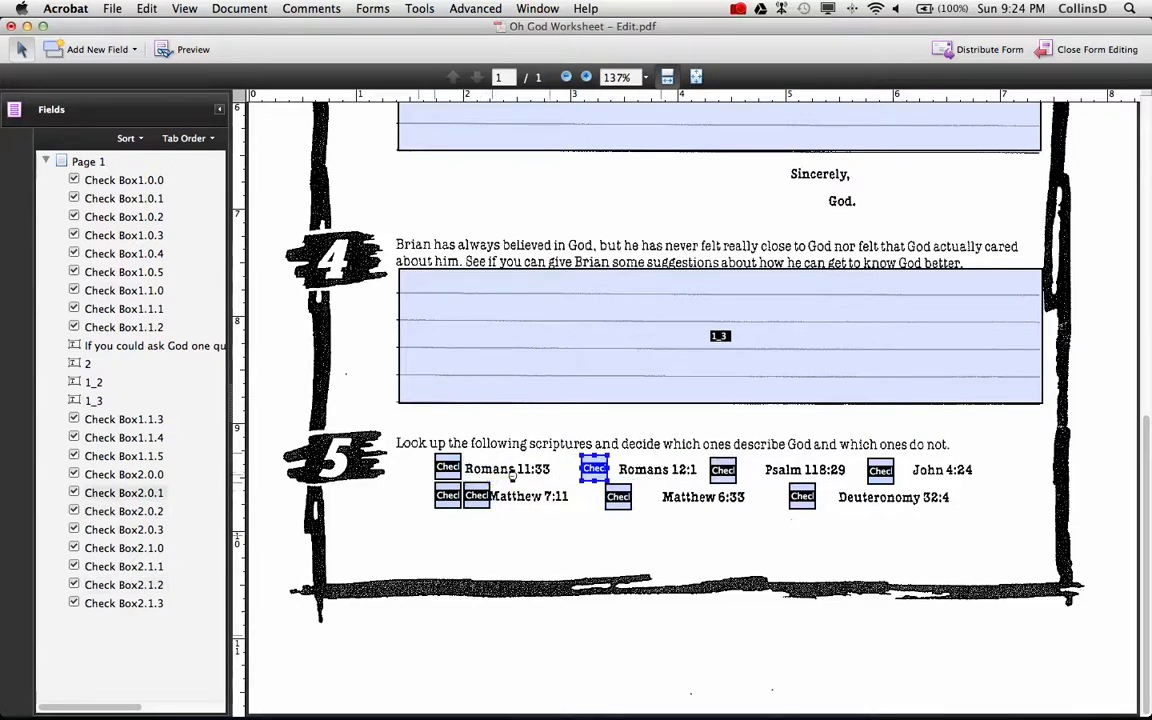
Step: Delete the surplus check box in question 5's second row and move the first one next to Matthew 7:11
left_click(482, 495)
key("Delete")
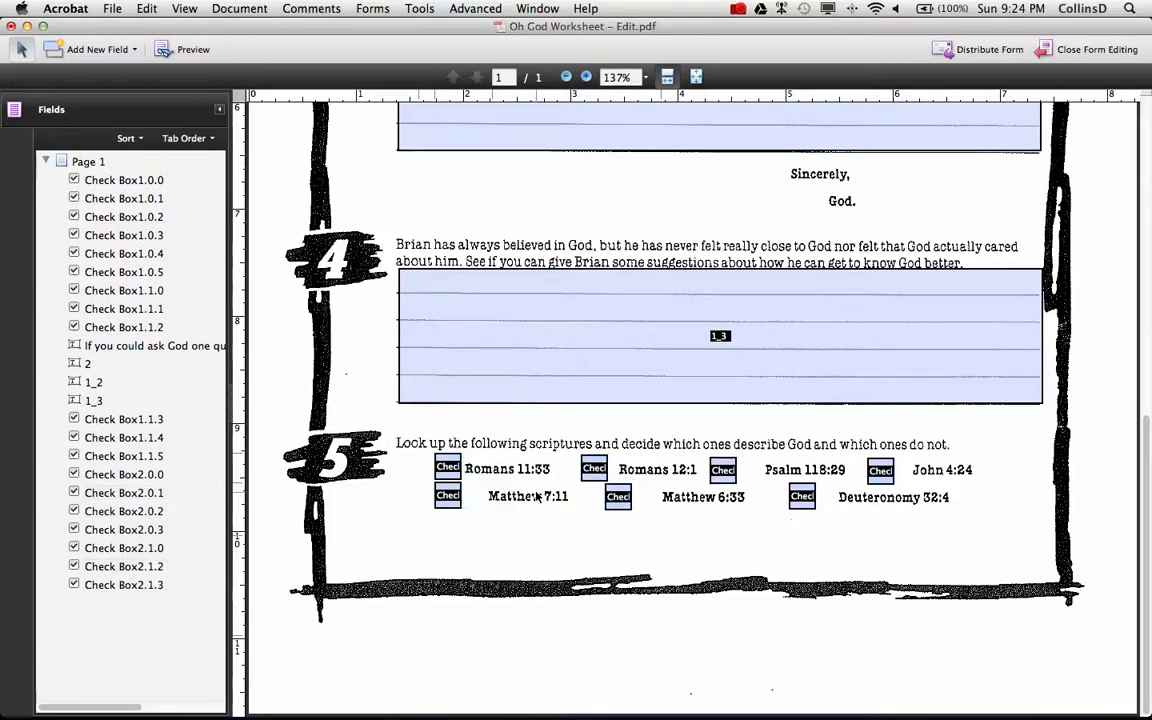
left_click_drag(456, 503, 480, 505)
left_click(547, 525)
Step: Close form editing and test question 1 by checking the loving and mysterious boxes
scroll(607, 529, "up", 3)
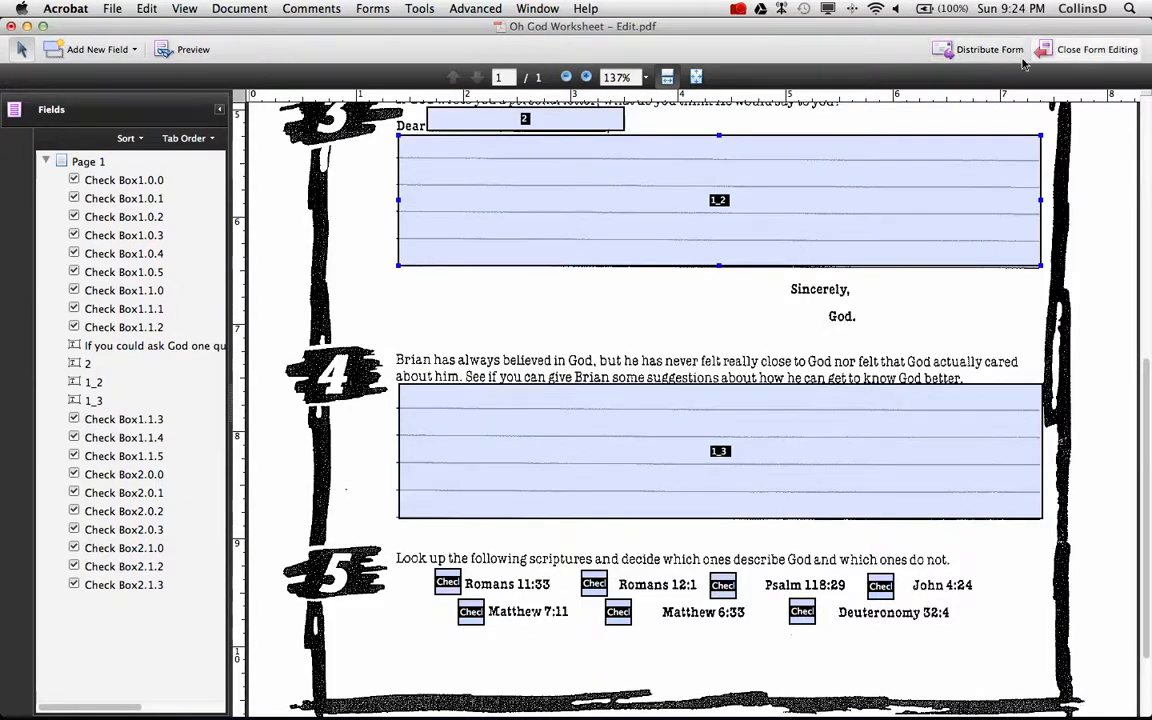
left_click(1075, 52)
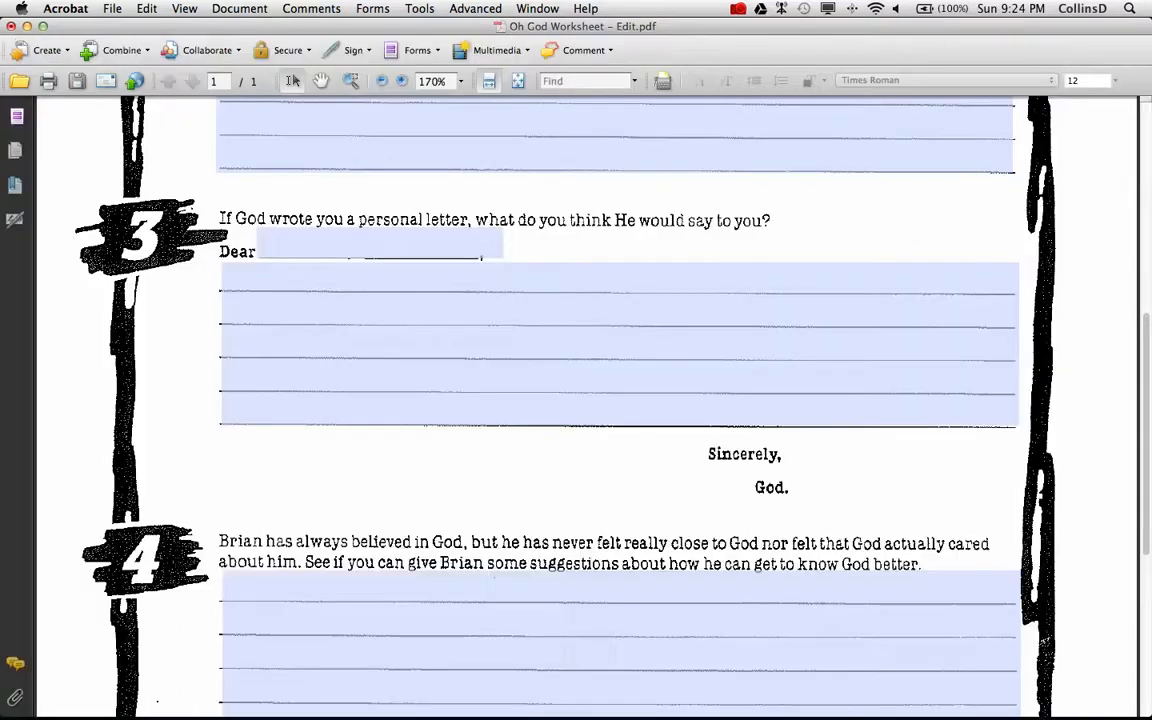
scroll(576, 400, "up", 5)
scroll(576, 400, "up", 3)
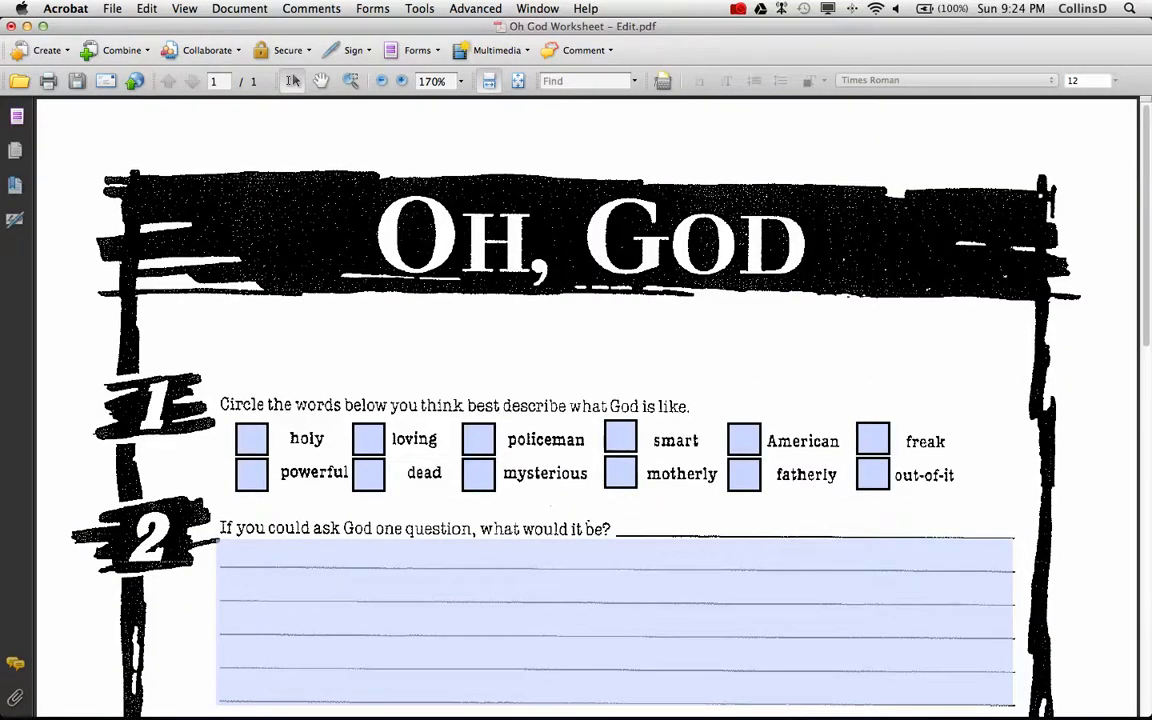
left_click(369, 441)
left_click(478, 472)
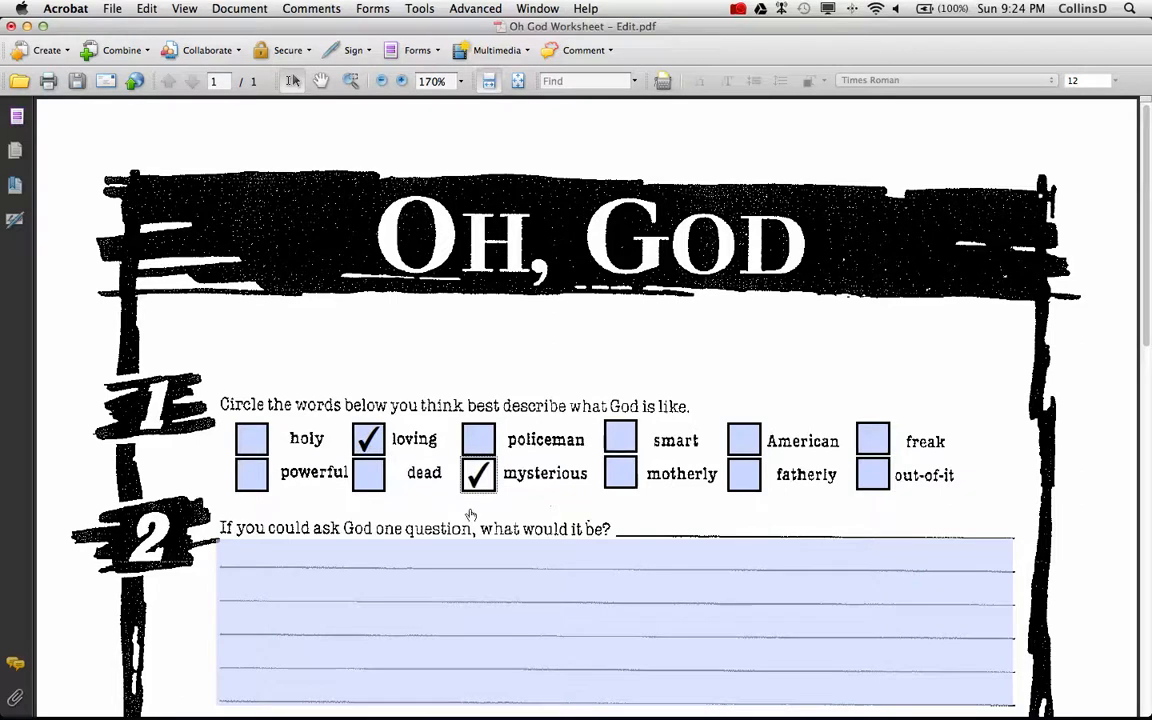
Step: Test question 2's answer field with six lines of text: sdfsdfsddfd, sdf, sdf, dsf, sd and fdf
scroll(481, 521, "down", 1)
scroll(481, 521, "down", 5)
left_click(450, 280)
type("sdfsdfsddfd sdf sdf dsf sd fdf")
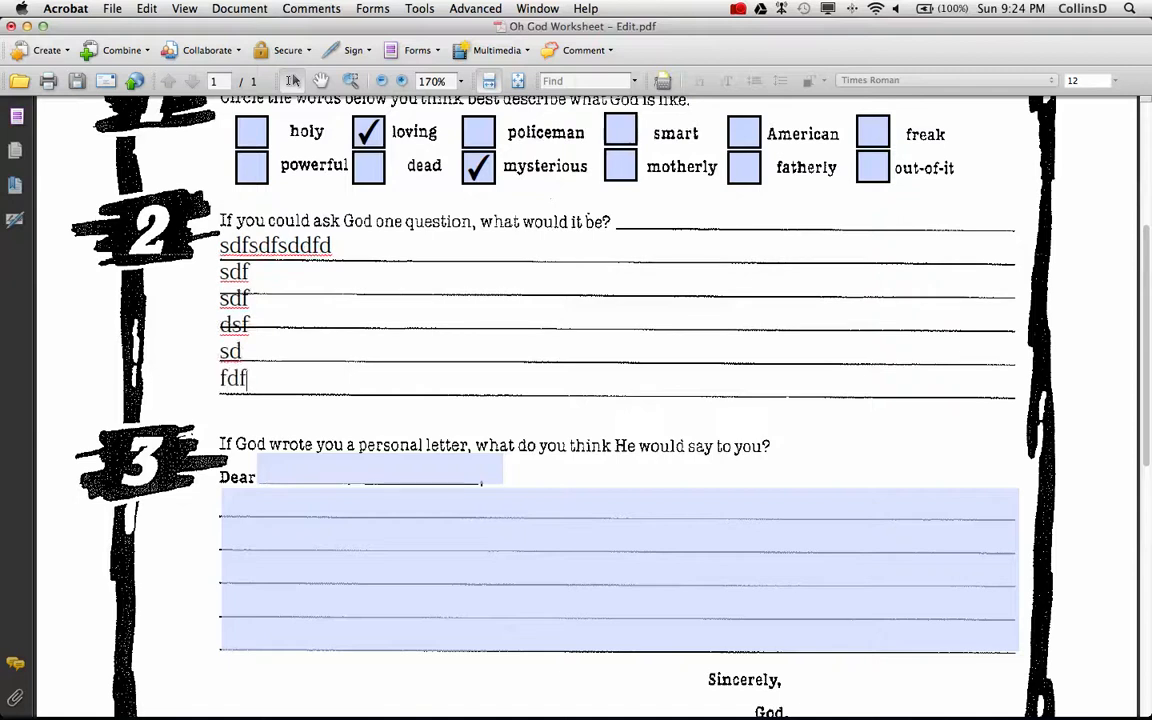
Step: Enter the test texts "sdsda" after Dear, "asdasd" in question 3's letter field and "asdsd" in question 4's field
scroll(619, 560, "down", 1)
left_click(380, 459)
type("sdsda")
scroll(445, 489, "down", 5)
key("Tab")
type("asdasd")
key("Tab")
type("asdsd")
scroll(472, 654, "down", 6)
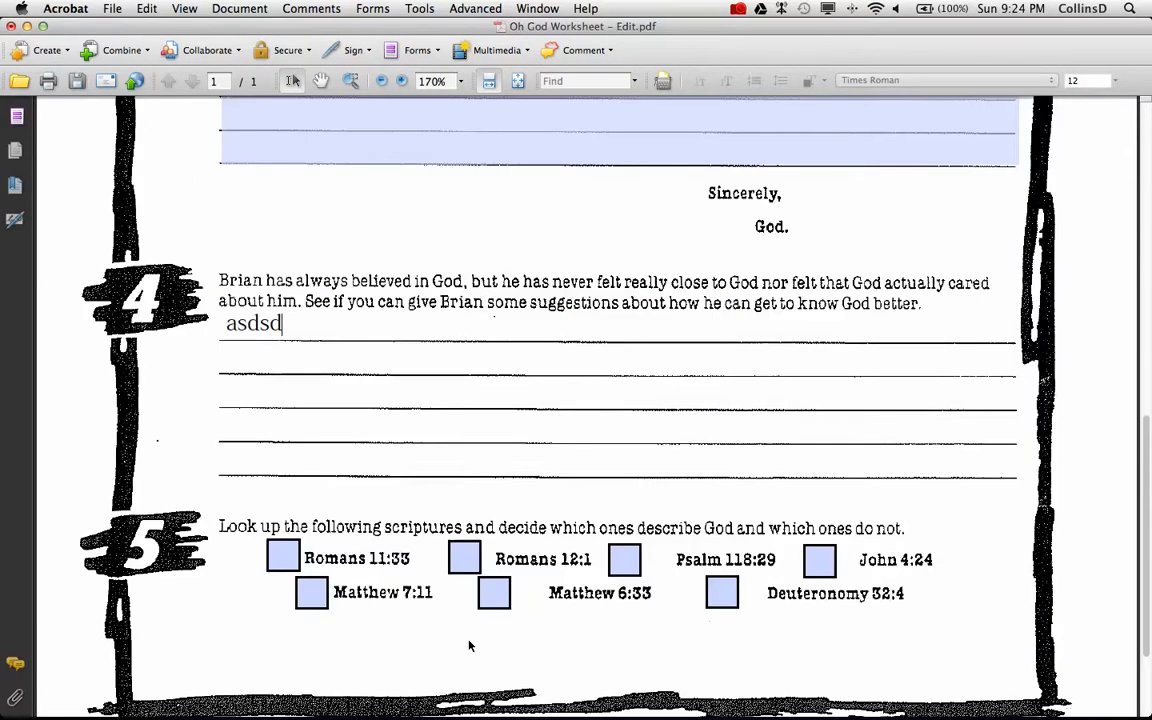
Step: Test question 5 by checking the Romans 12:1, Matthew 6:33 and Psalm 118:29 boxes
left_click(464, 557)
left_click(494, 593)
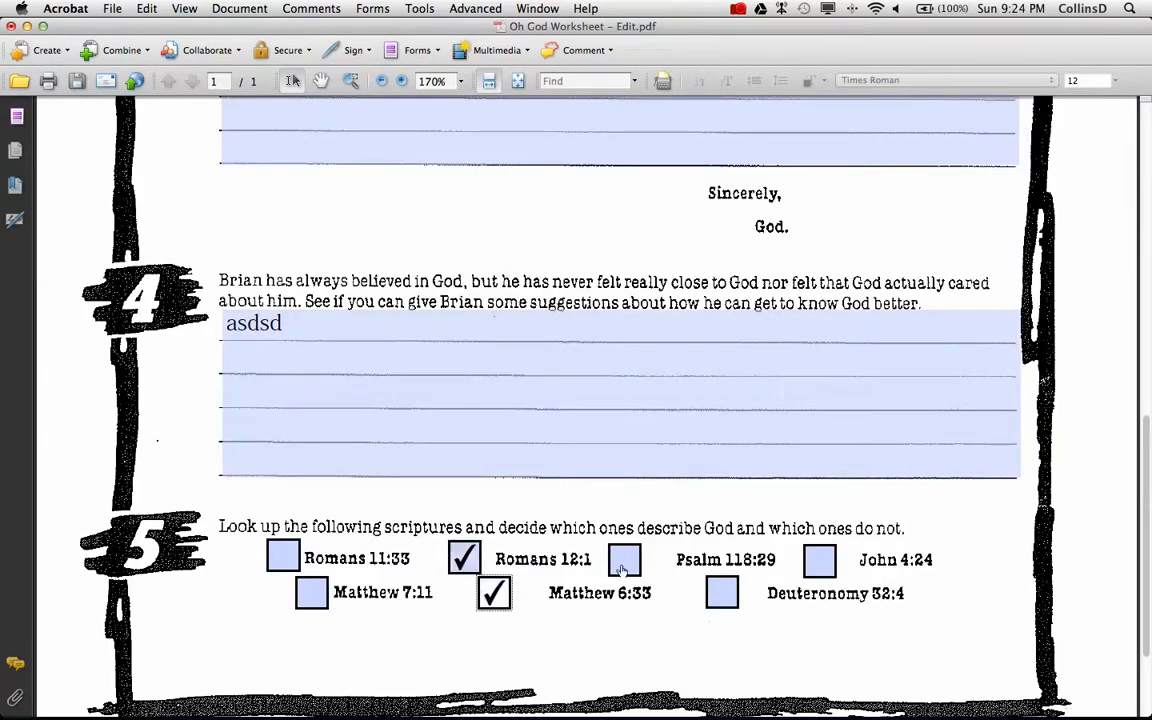
left_click(623, 565)
Step: Start distributing the form, saving it as "Oh God Worksheet – Final" on the Desktop and agreeing to clear its existing field values
scroll(681, 607, "up", 15)
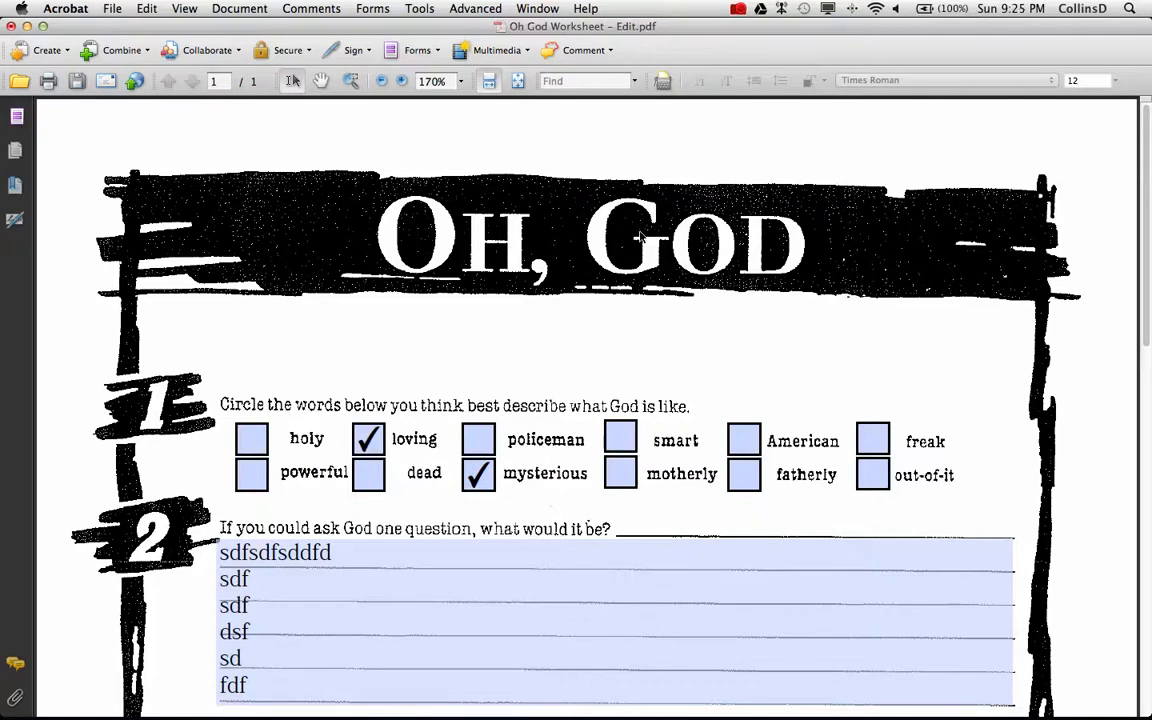
left_click(376, 8)
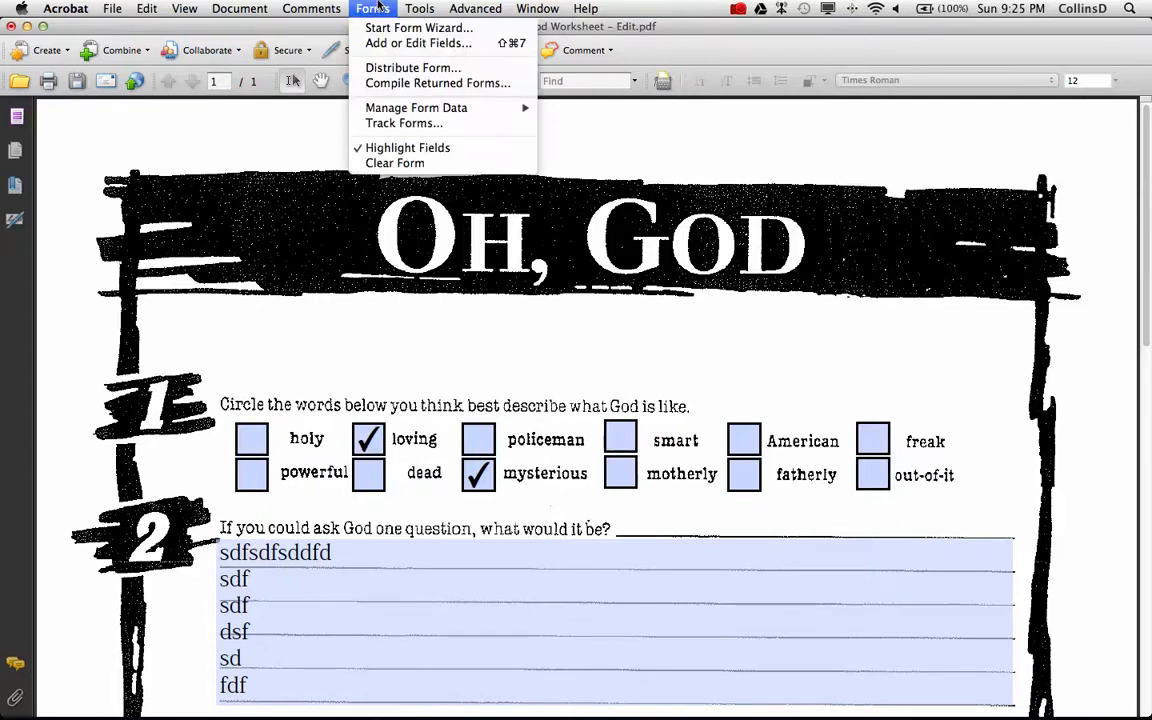
left_click(381, 68)
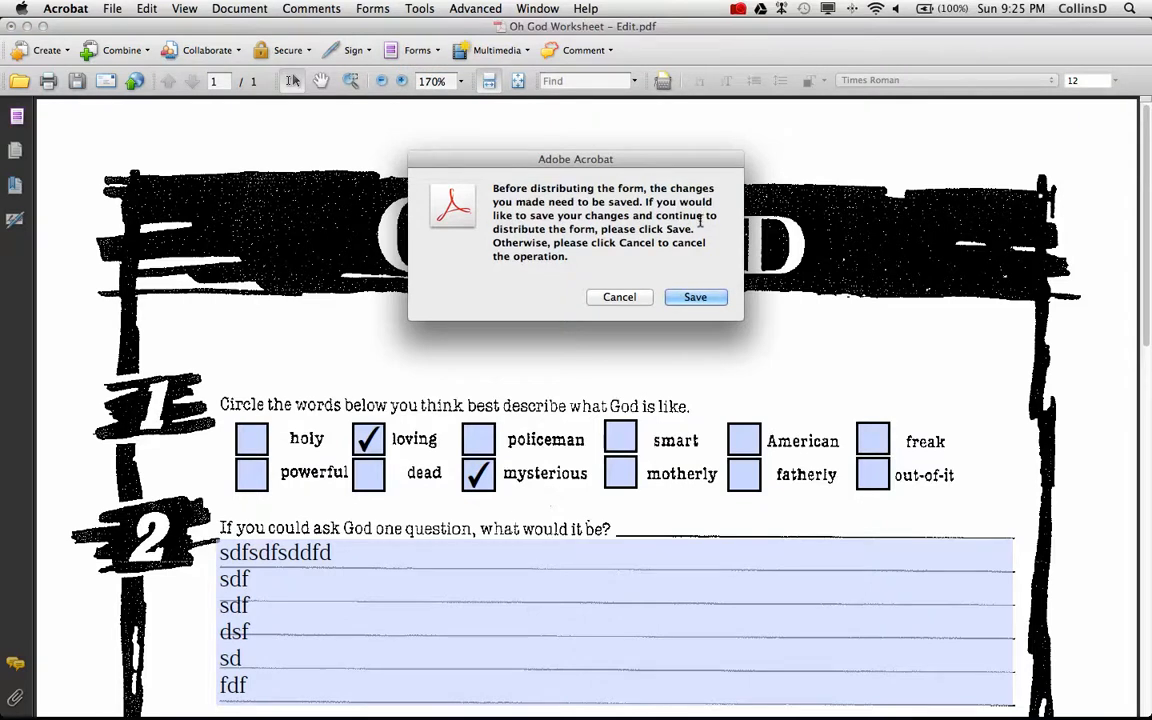
left_click(692, 299)
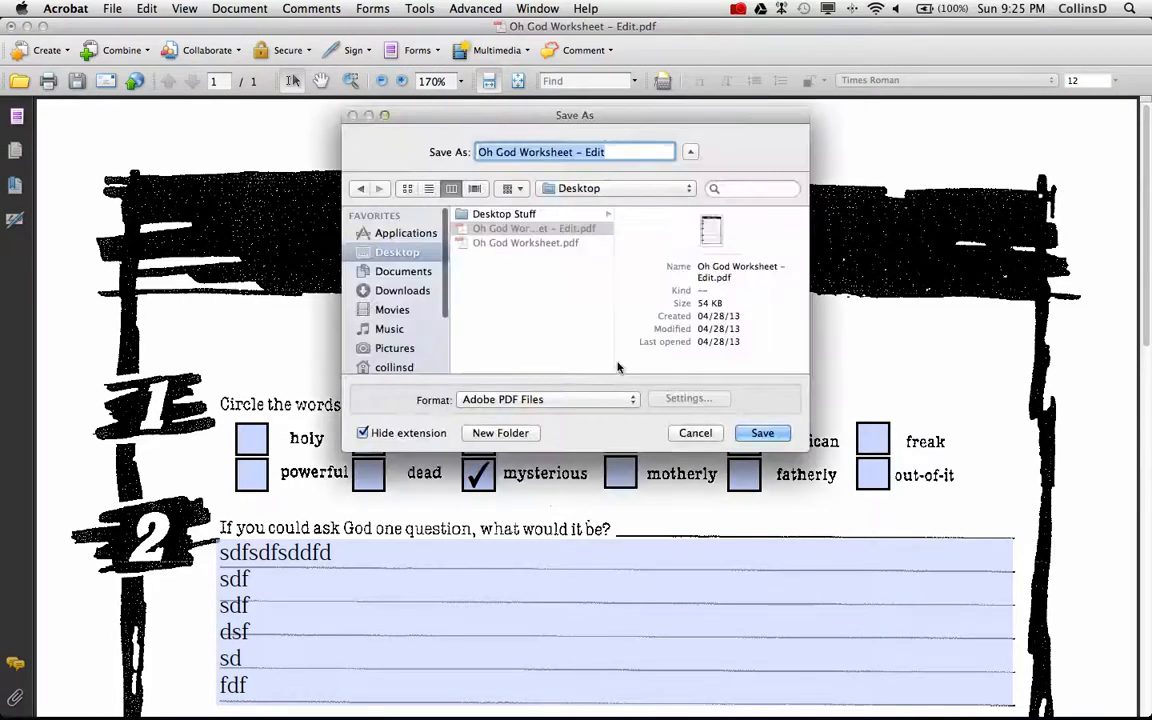
double_click(614, 153)
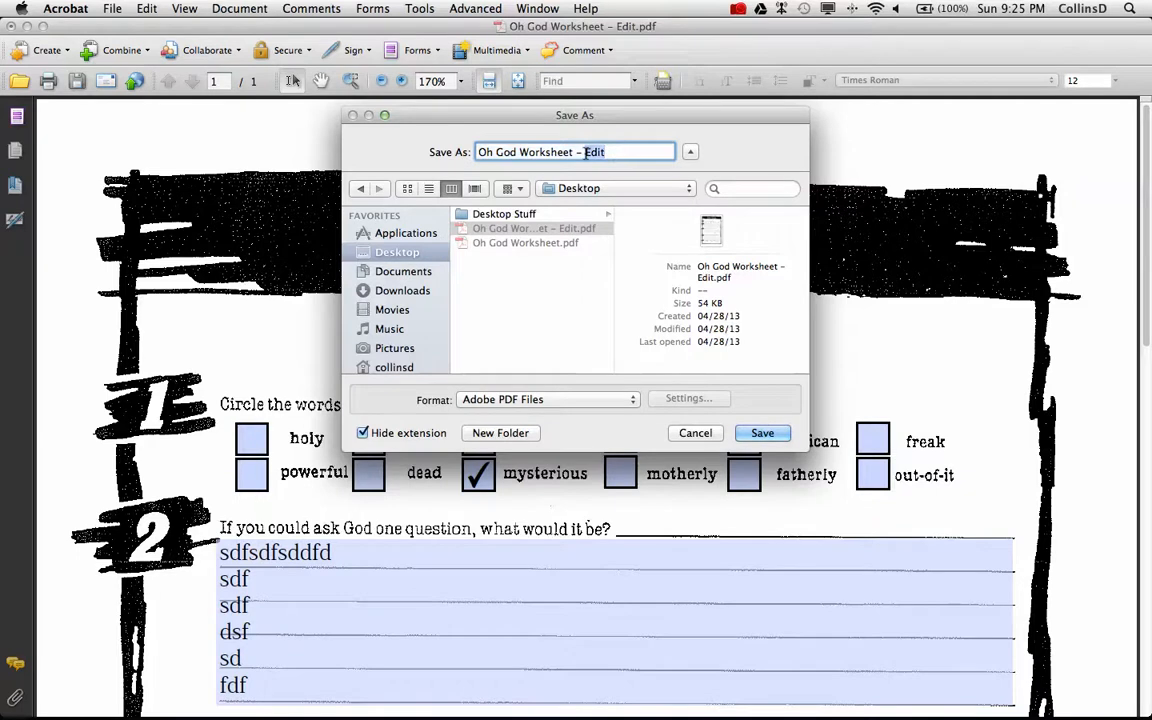
type("Final")
left_click(763, 432)
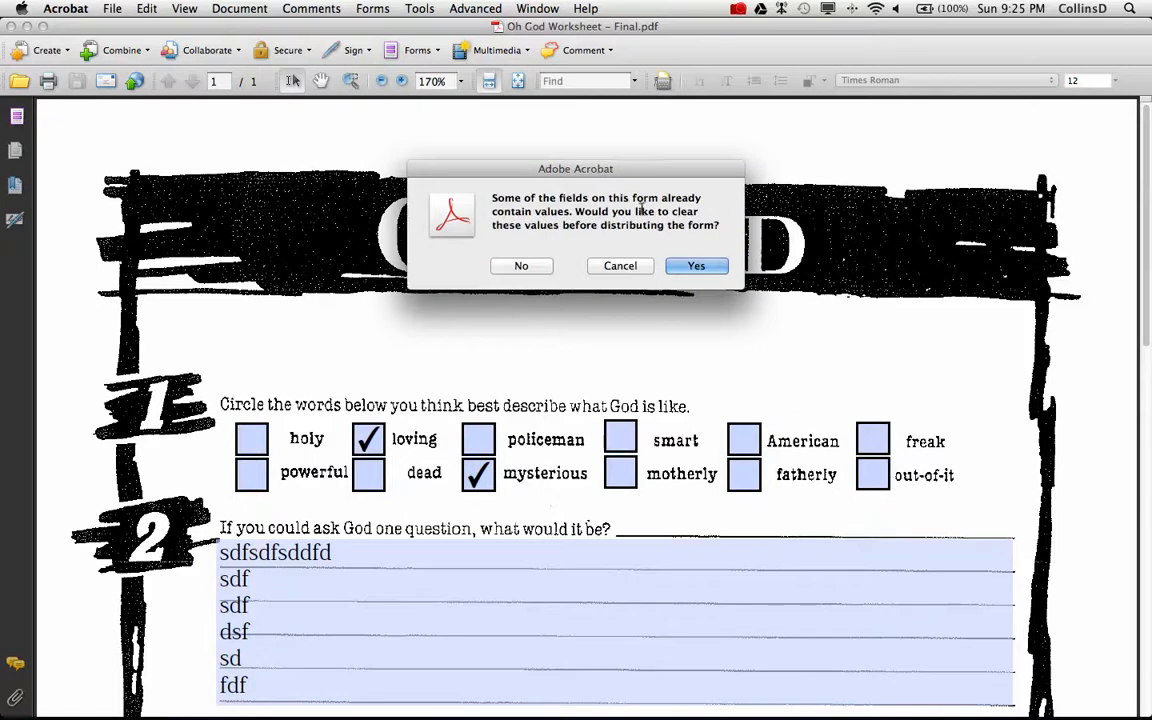
left_click(697, 267)
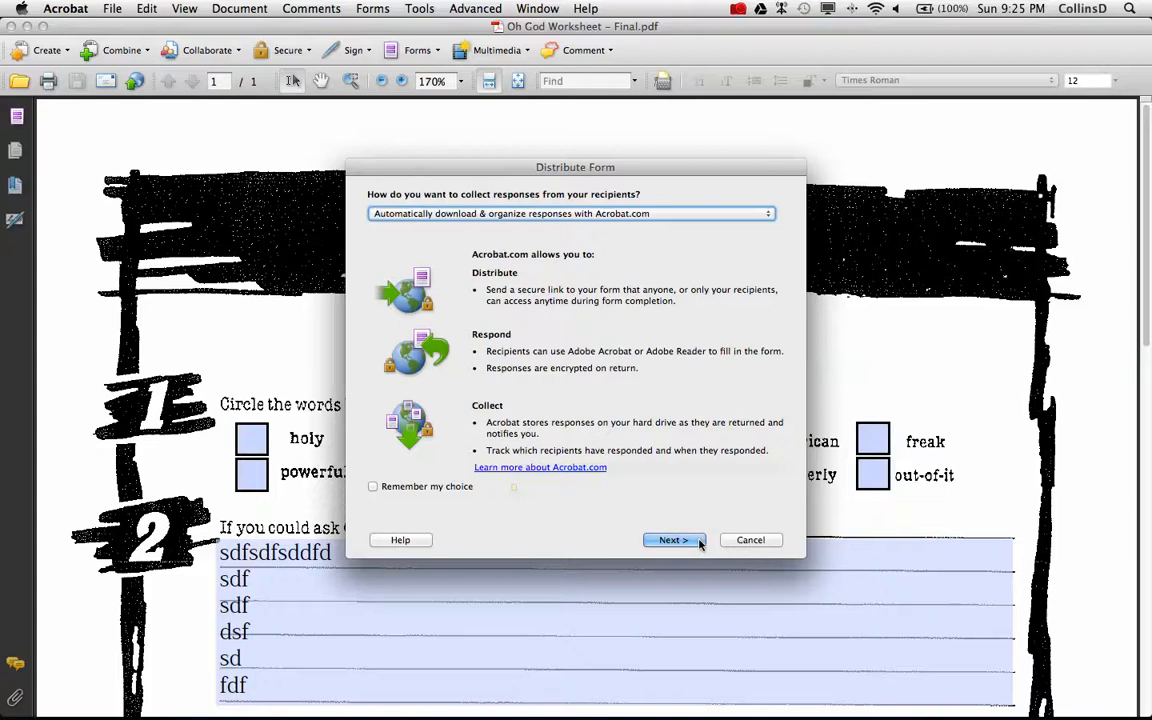
Step: Choose to manually collect responses in the email inbox and continue to the form's distribution method
key("Return")
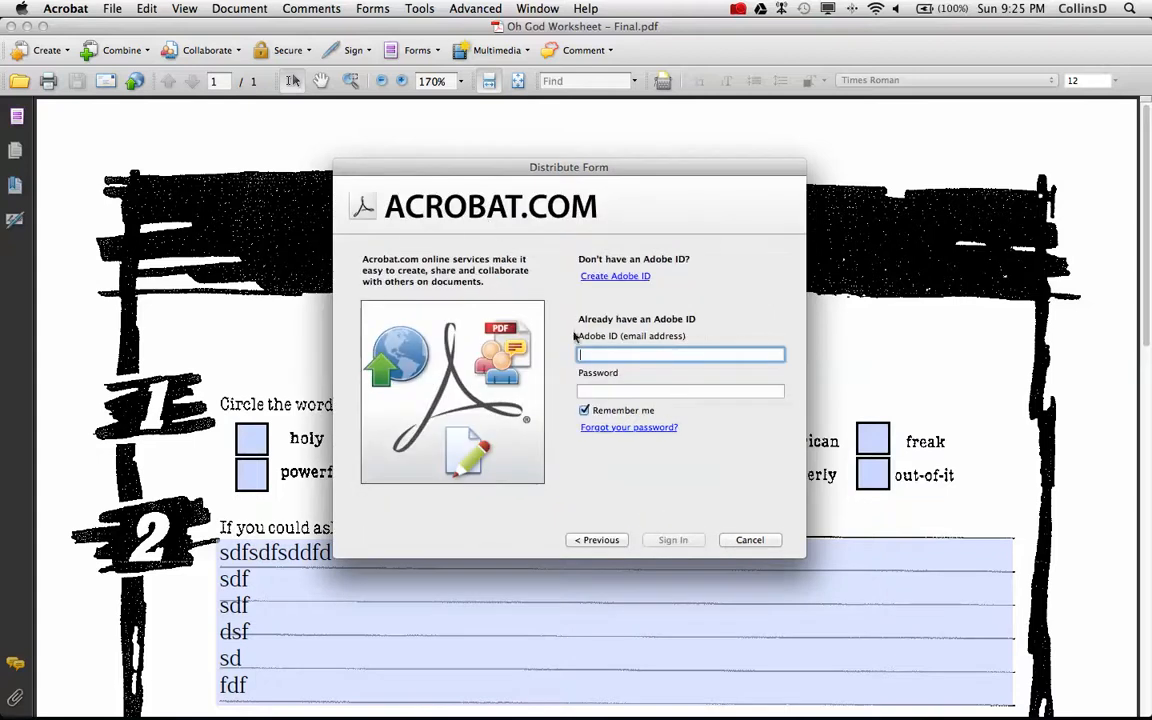
left_click(594, 540)
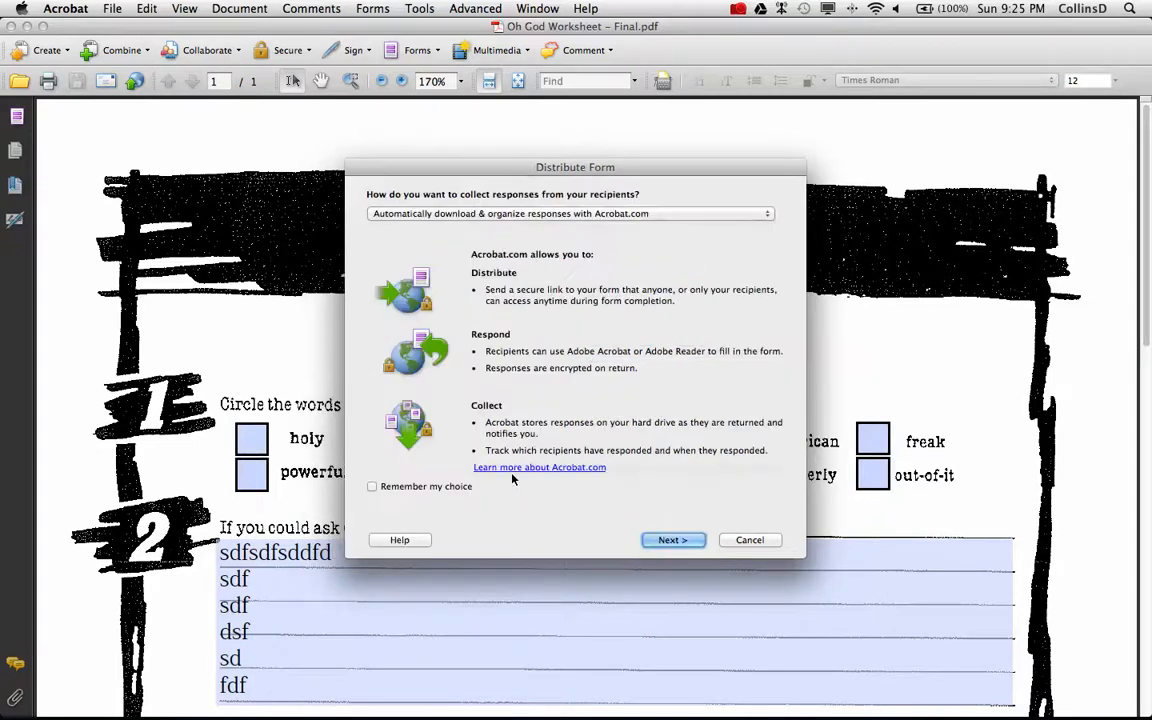
left_click(631, 214)
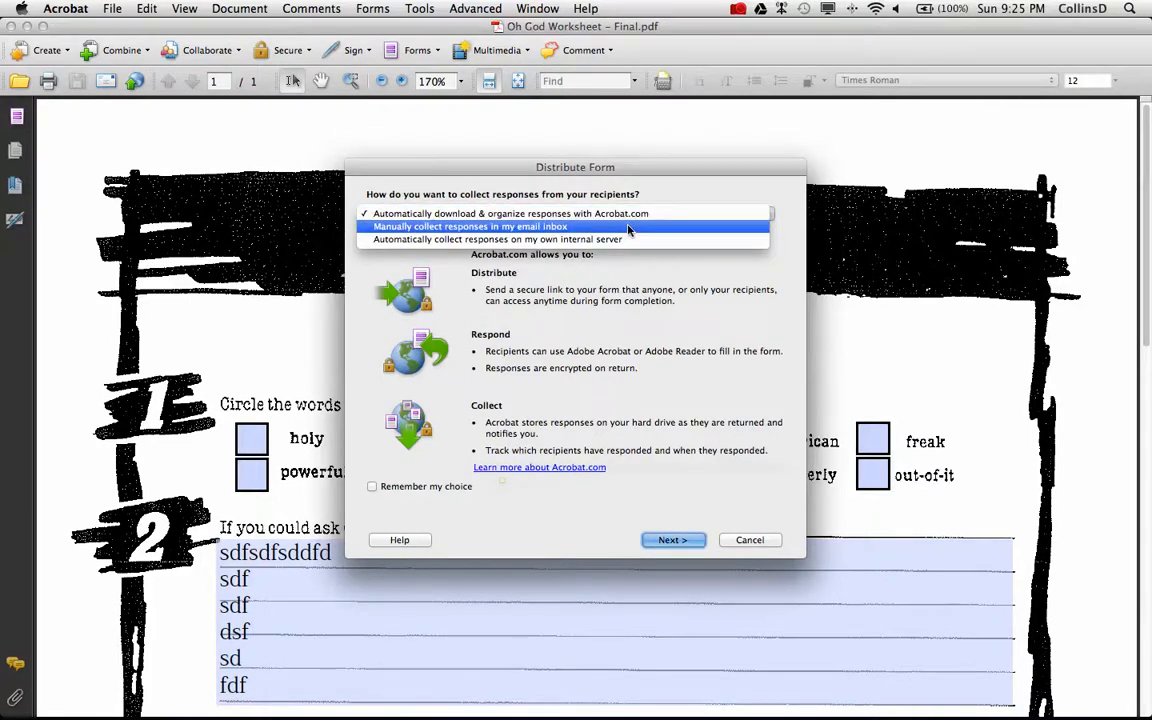
left_click(628, 227)
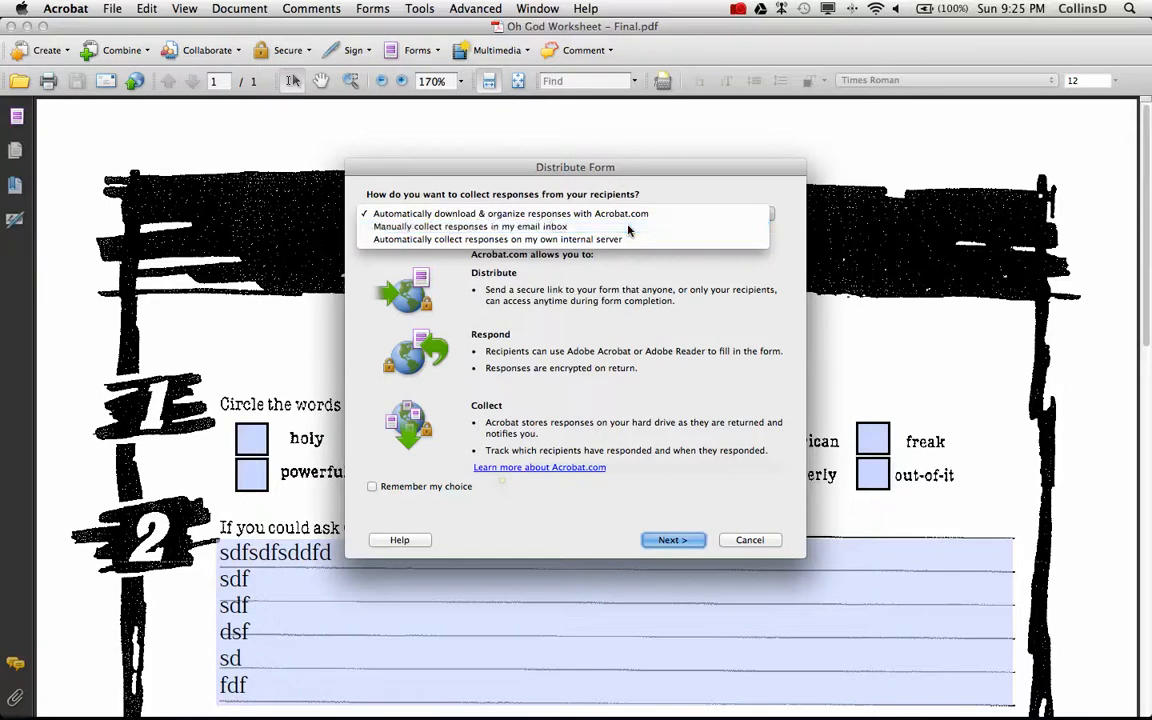
left_click(674, 540)
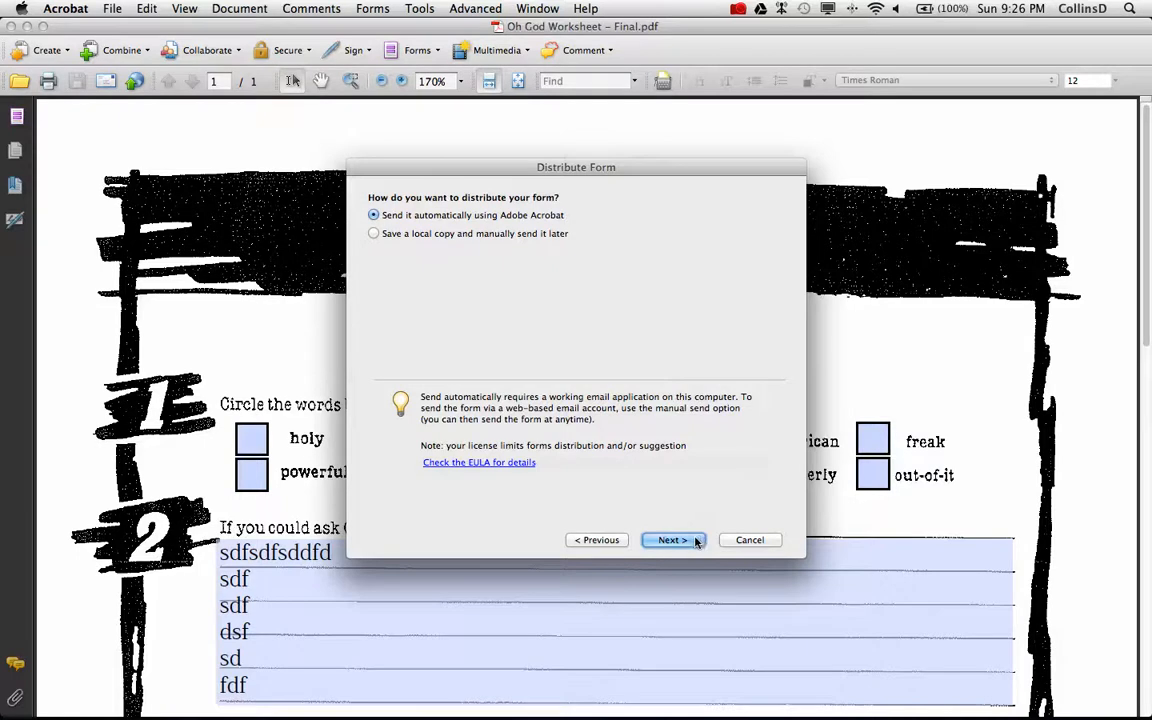
left_click(737, 8)
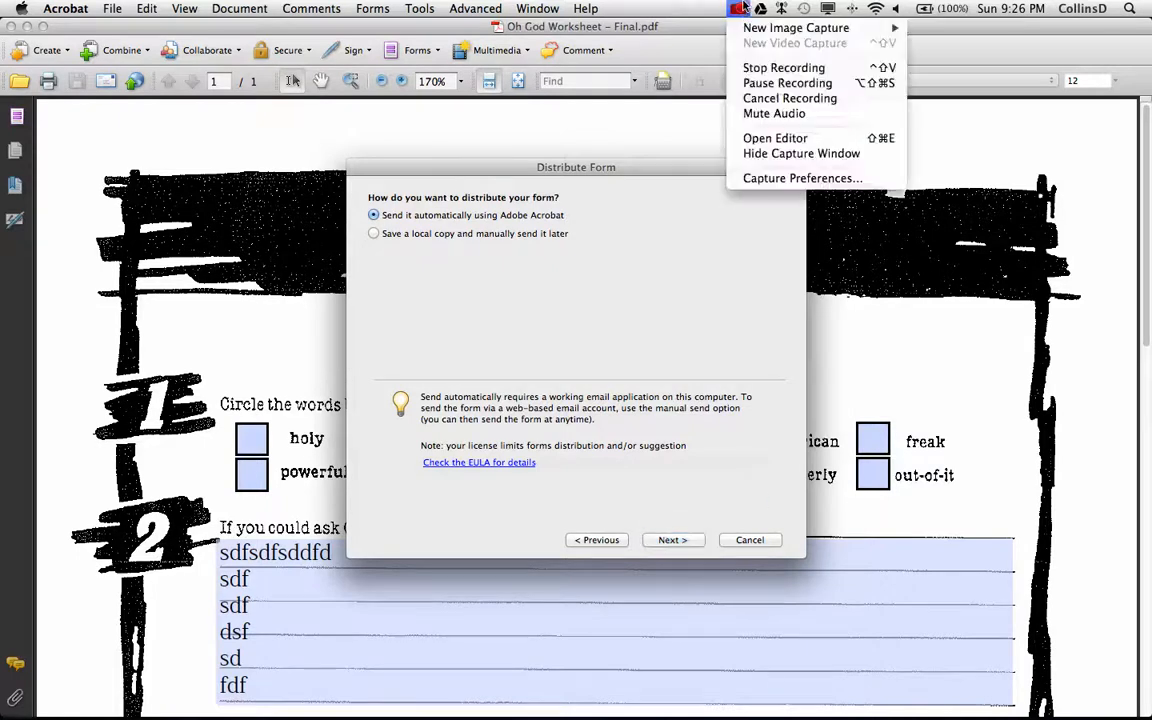